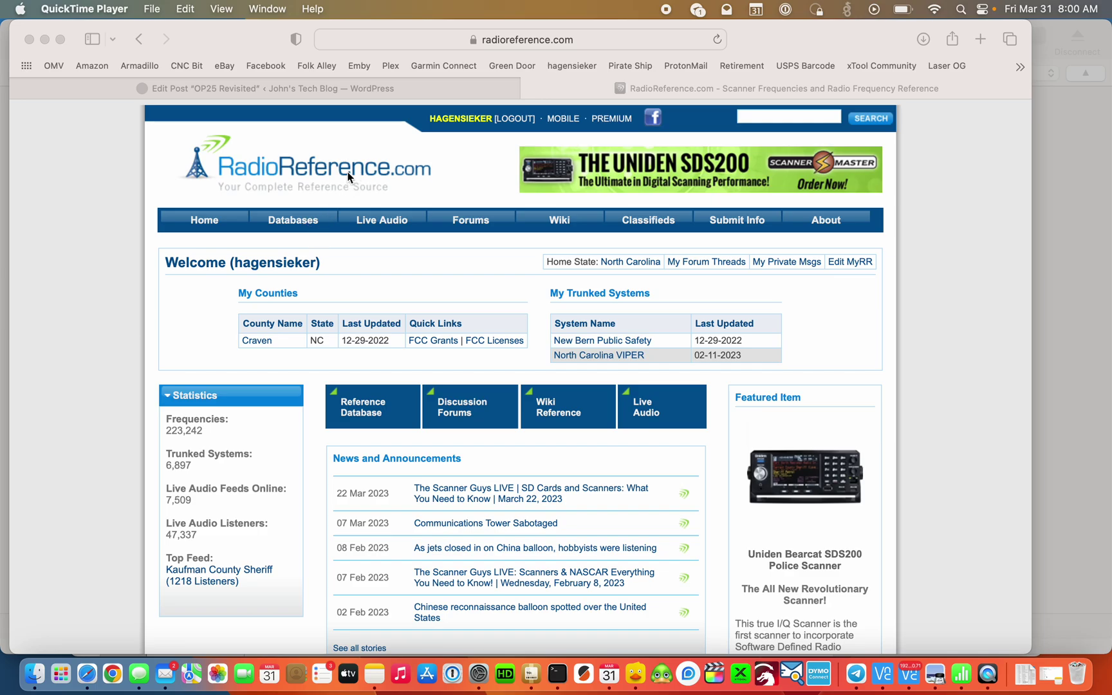
# Browse RadioReference databases via North Carolina and Craven County trunked systems to New Bern Public Safety.
pyautogui.click(298, 218)
pyautogui.click(299, 219)
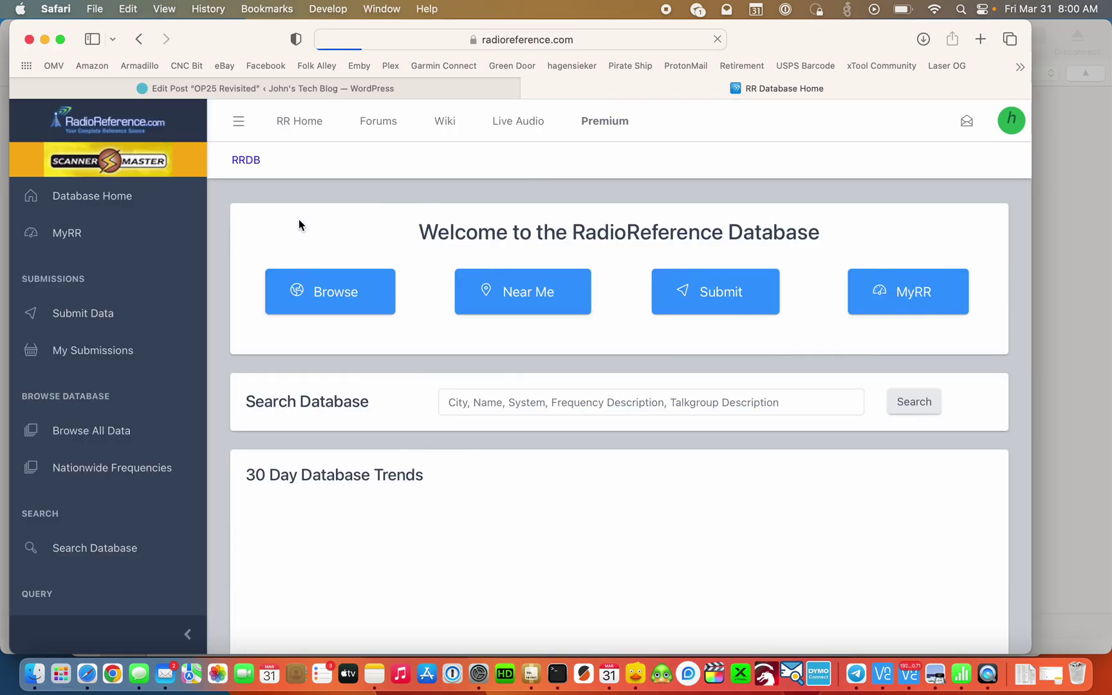
pyautogui.click(333, 292)
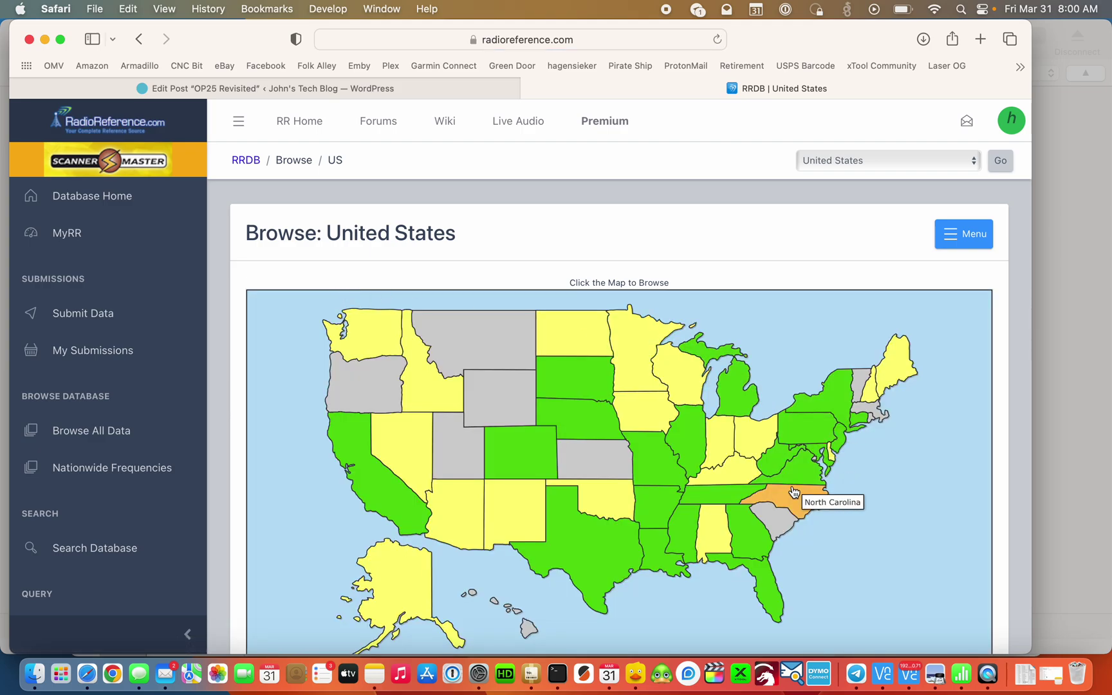
pyautogui.click(795, 501)
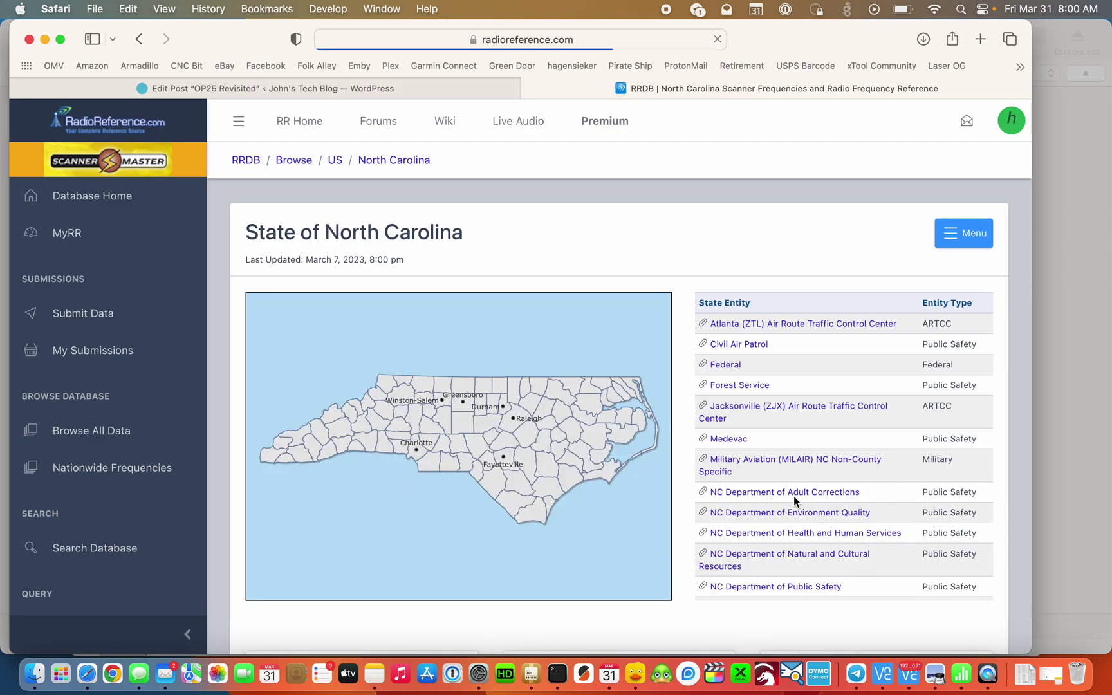
pyautogui.click(580, 453)
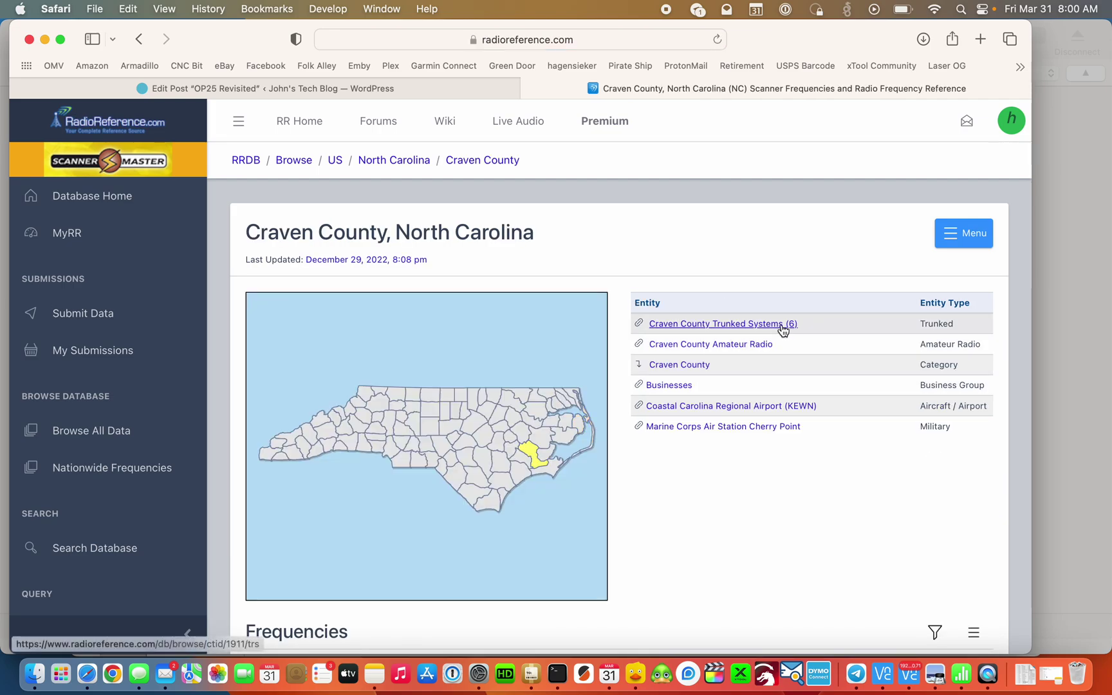
pyautogui.click(782, 326)
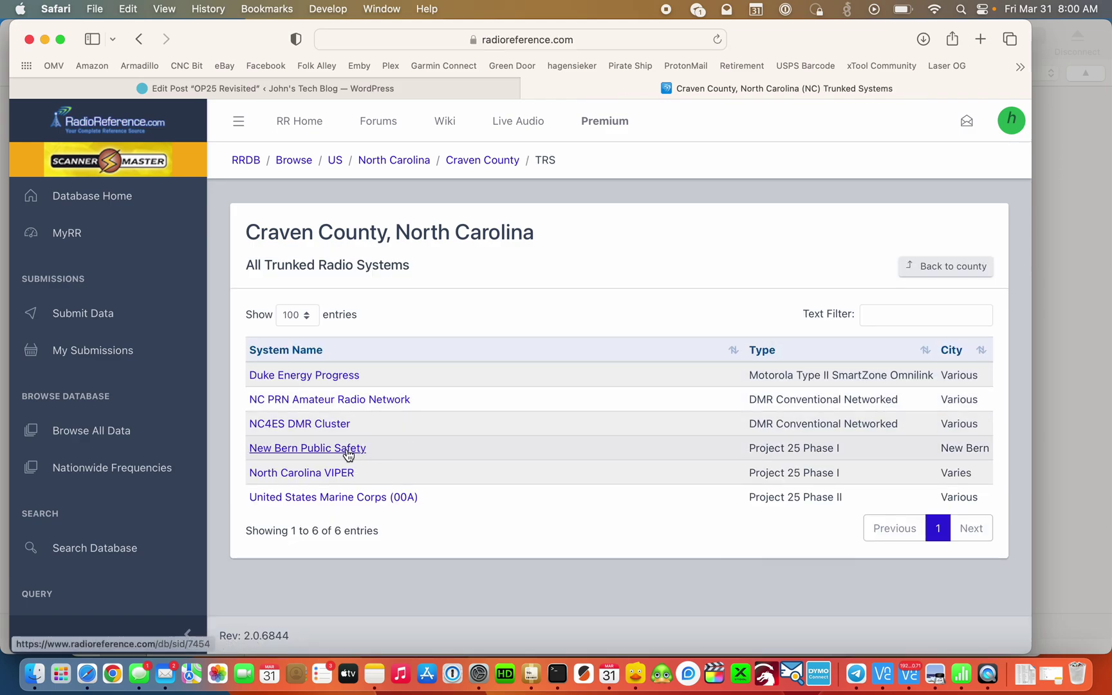
pyautogui.click(348, 450)
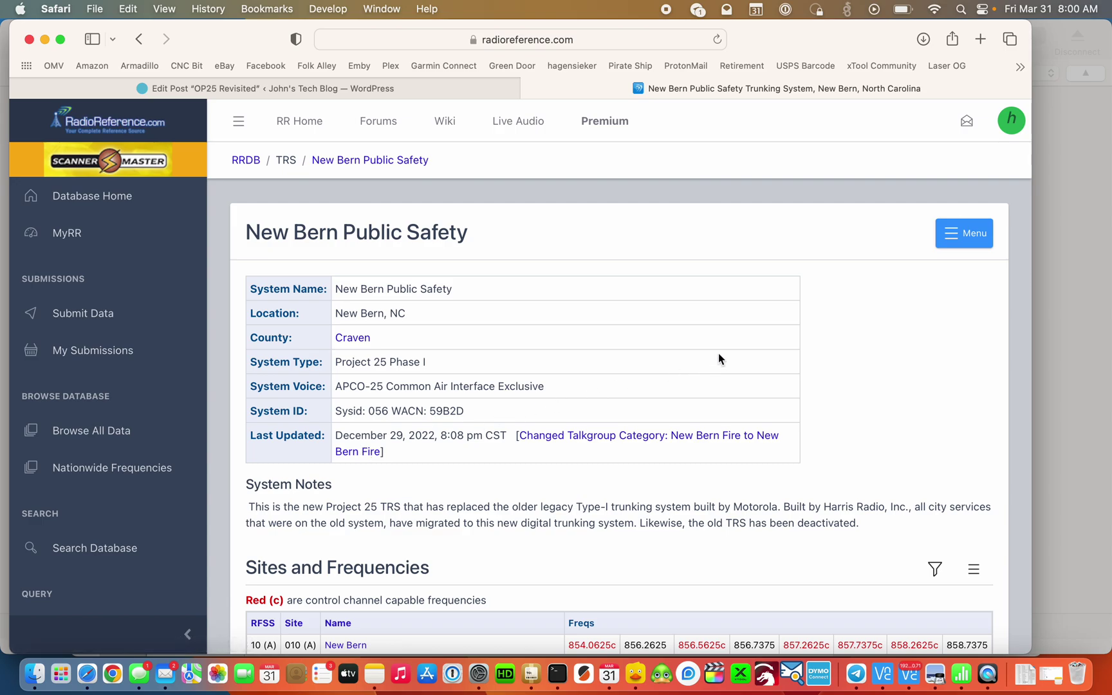
# From the system's downloads page, download the all-talkgroups CSV trs_tg_7454.csv and show recent downloads.
pyautogui.click(980, 238)
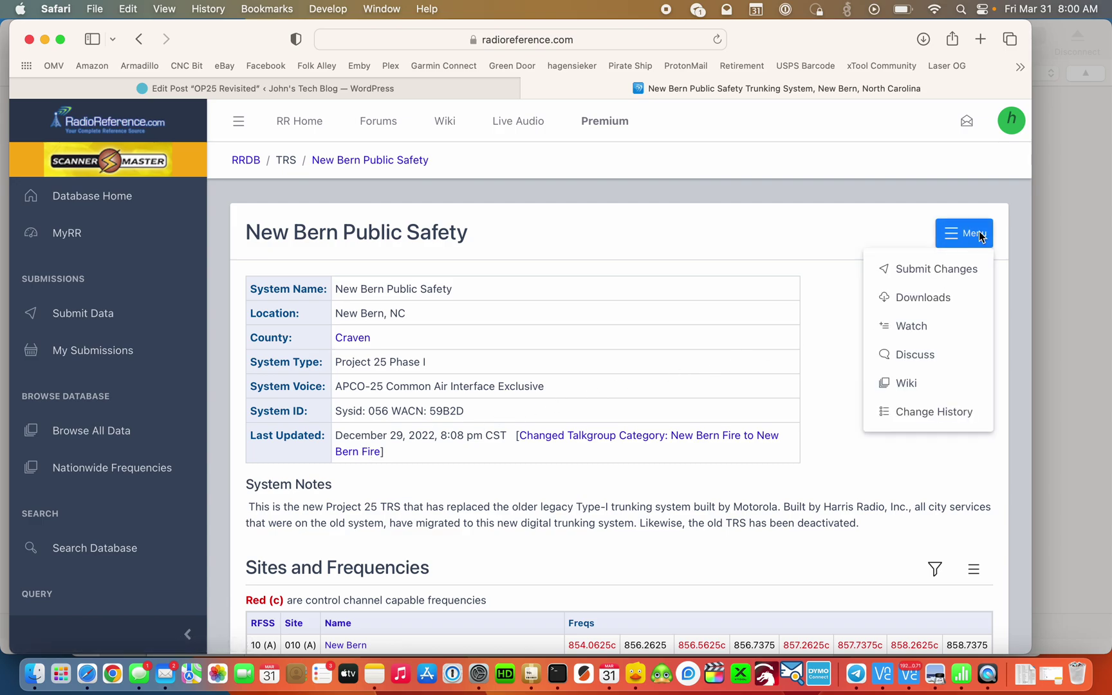
pyautogui.click(958, 296)
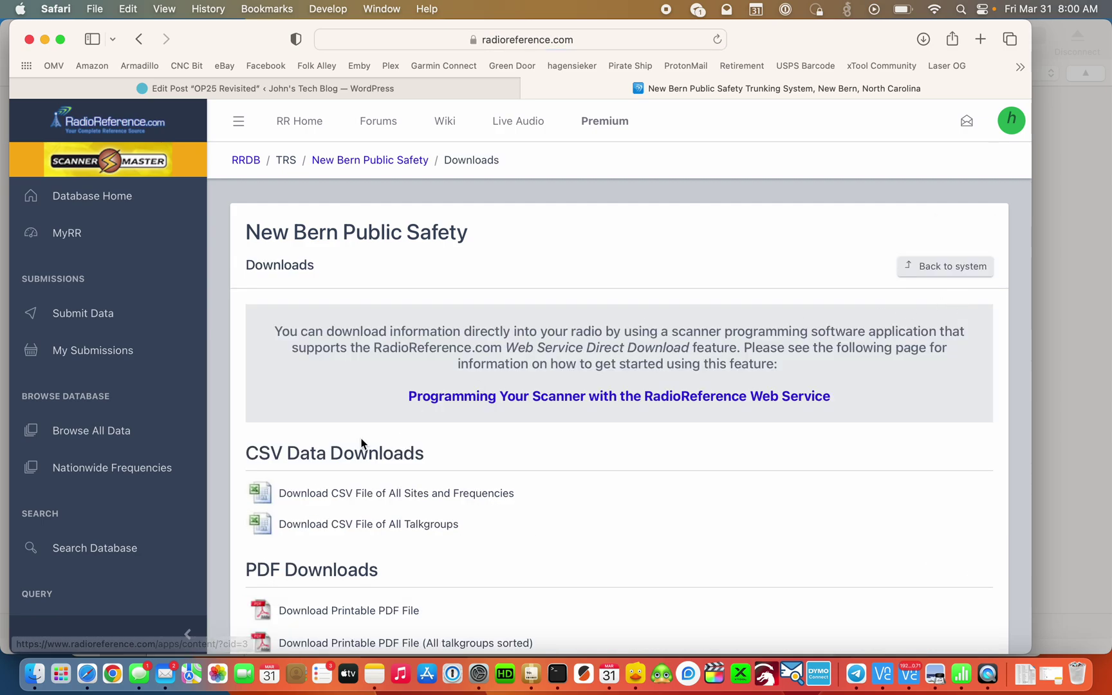
pyautogui.click(263, 532)
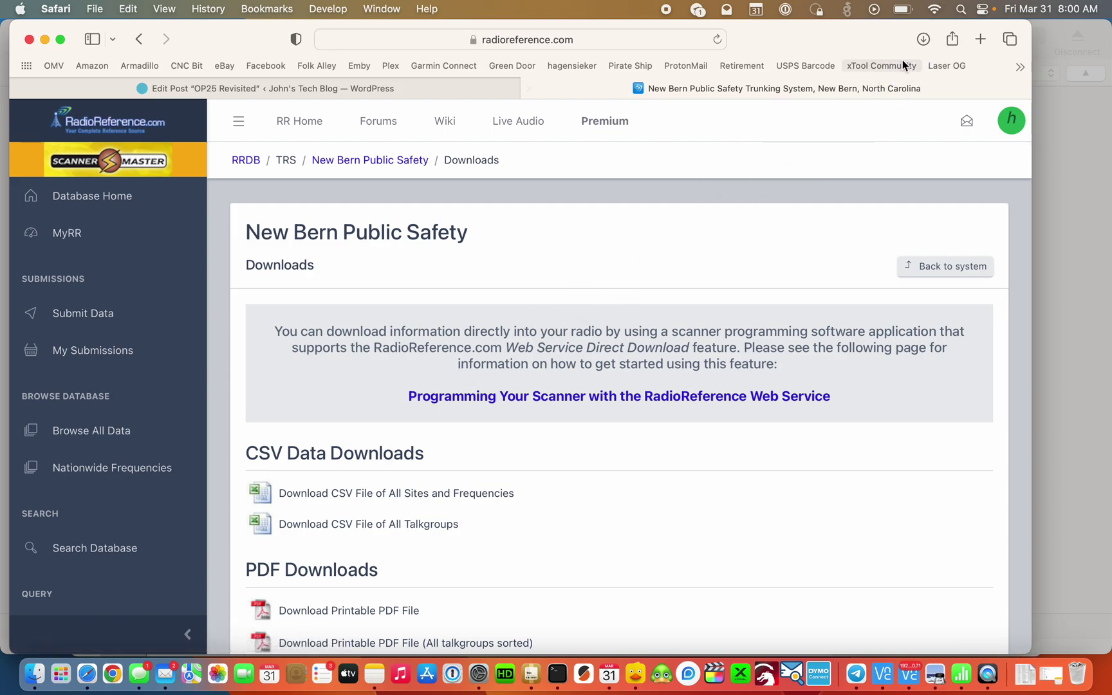
pyautogui.click(923, 39)
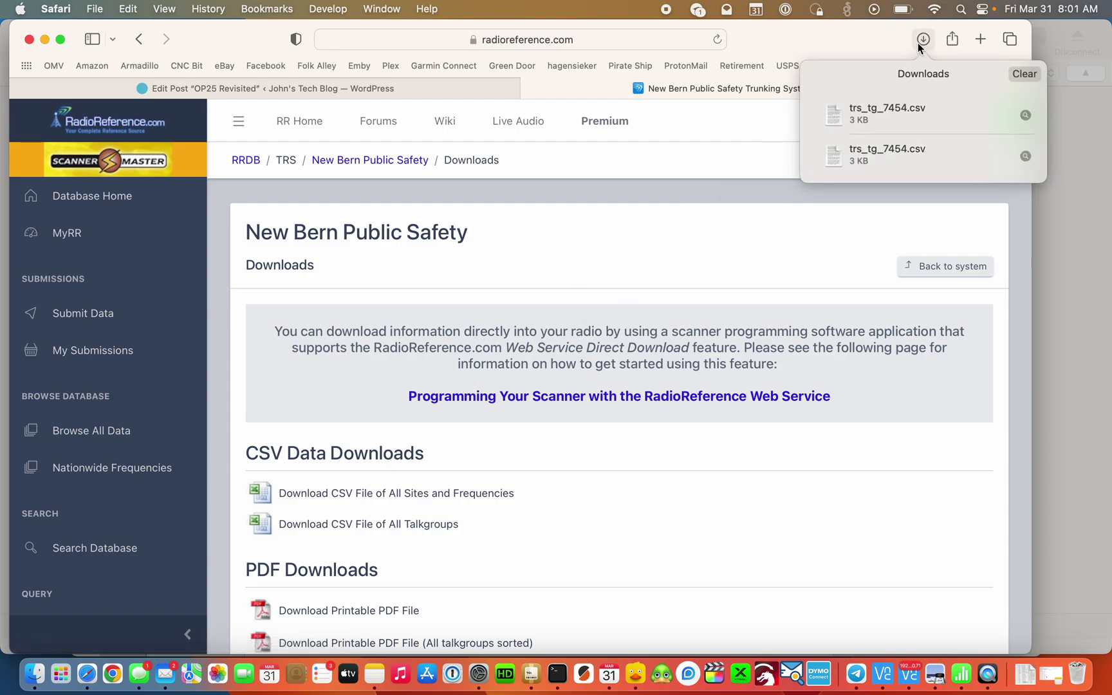
# Open the talkgroup CSV in Numbers and delete the Hex column.
pyautogui.doubleClick(891, 111)
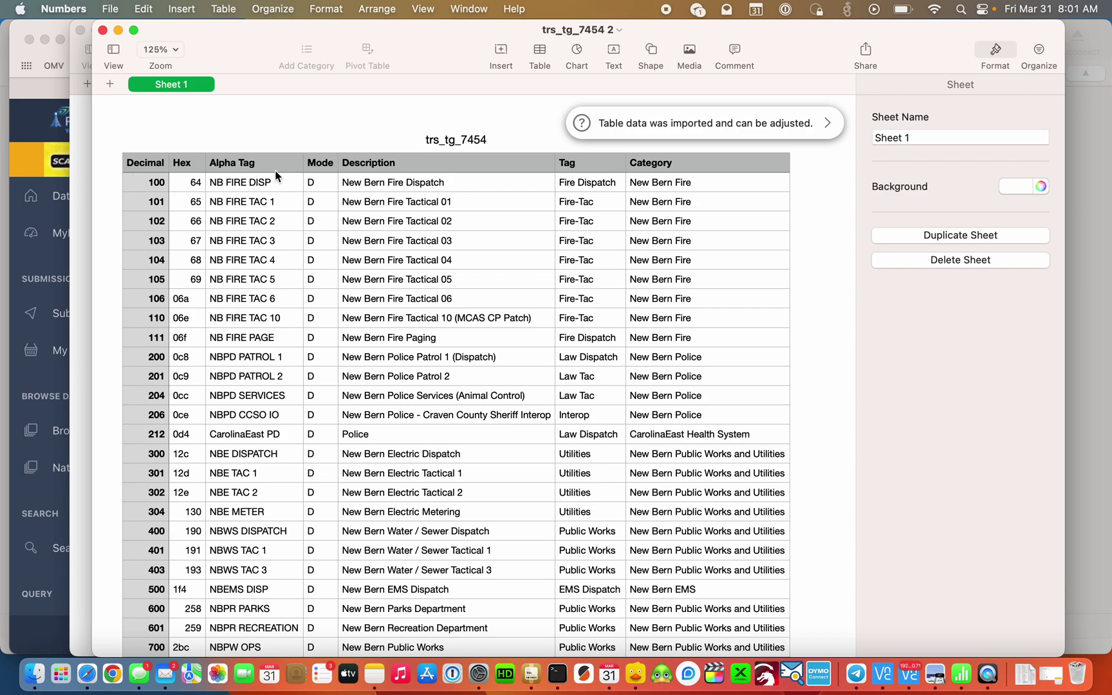
pyautogui.click(191, 164)
pyautogui.click(198, 113)
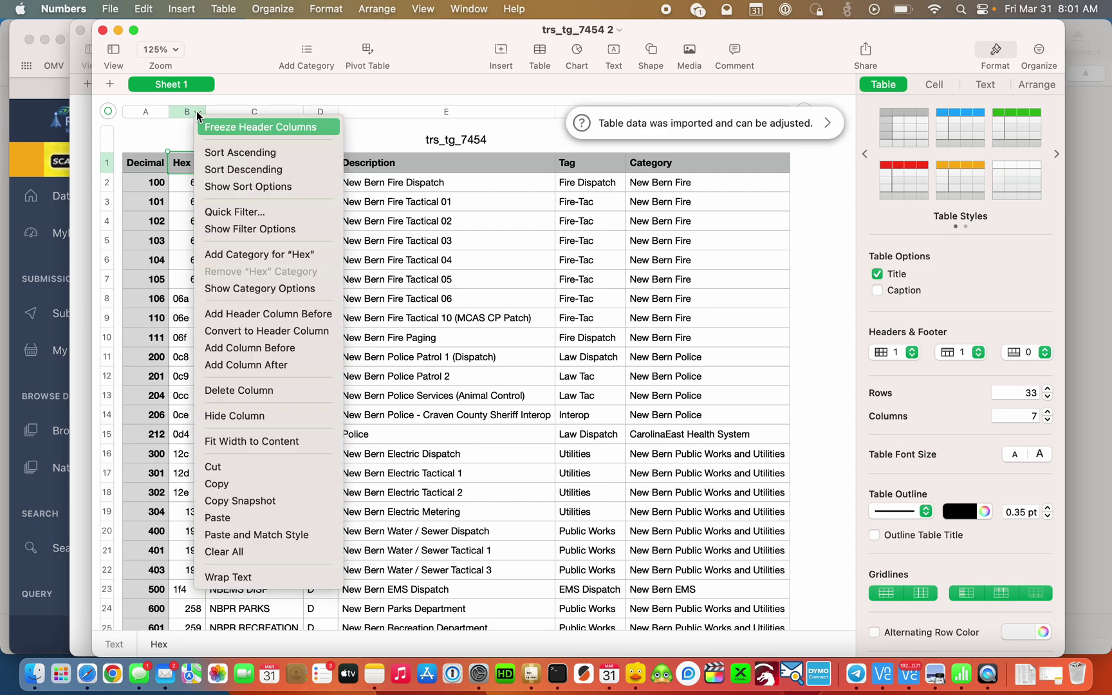
pyautogui.click(197, 113)
pyautogui.click(190, 112)
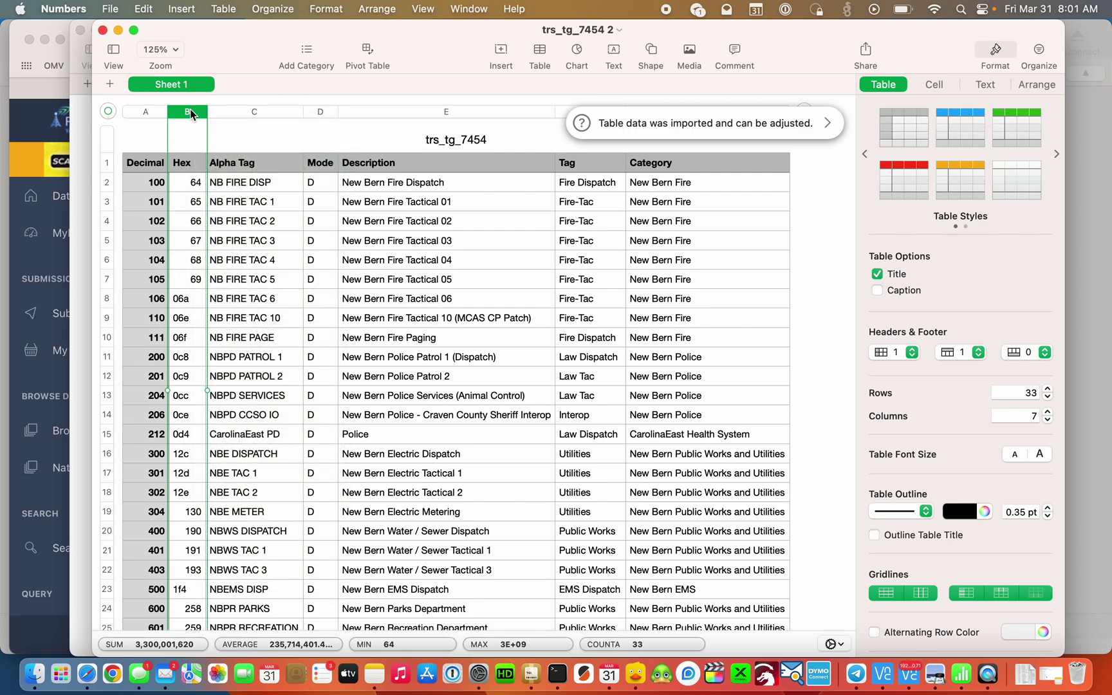
pyautogui.rightClick(190, 113)
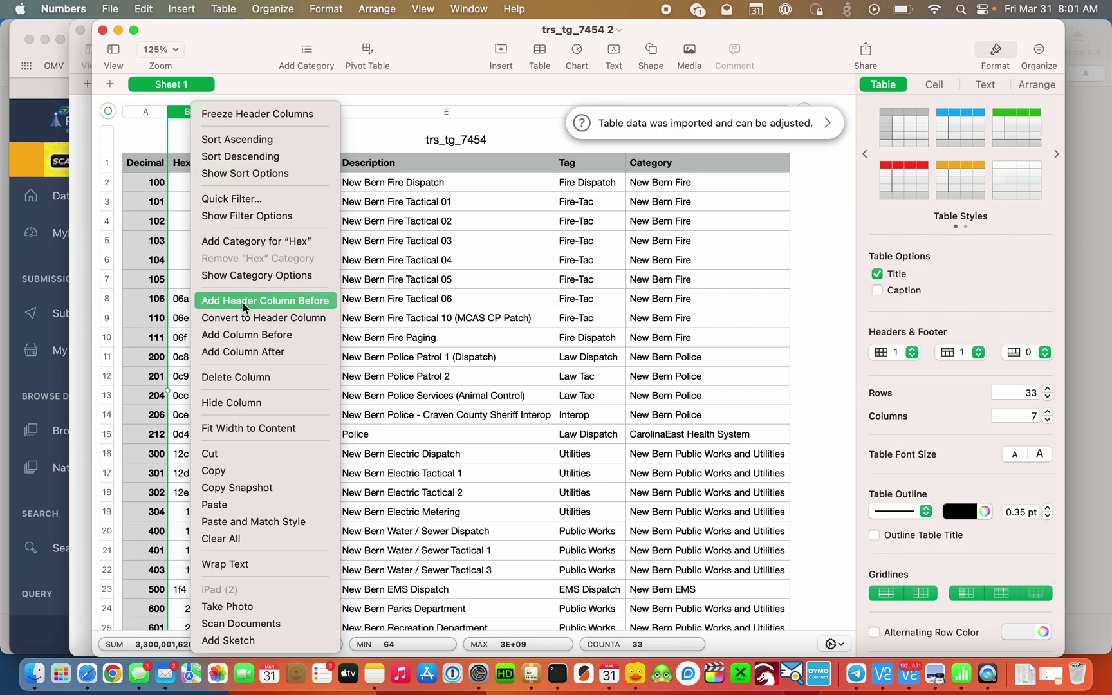
pyautogui.click(253, 377)
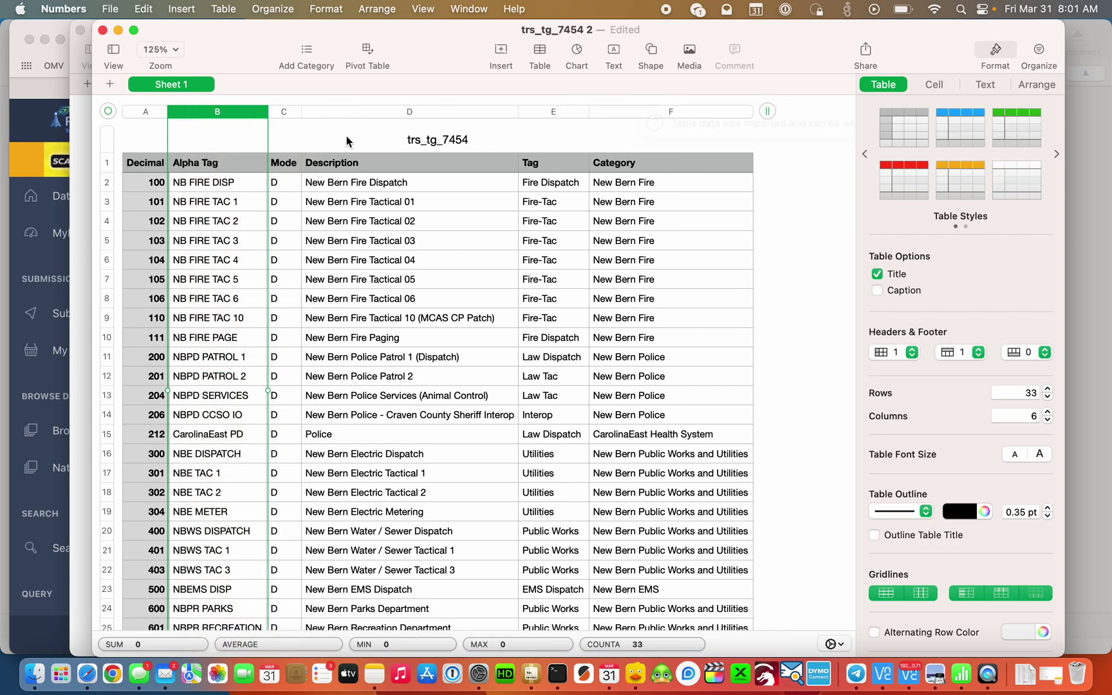
# Delete the Mode, Description, Tag and Category columns, leaving Decimal and Alpha Tag.
pyautogui.click(293, 114)
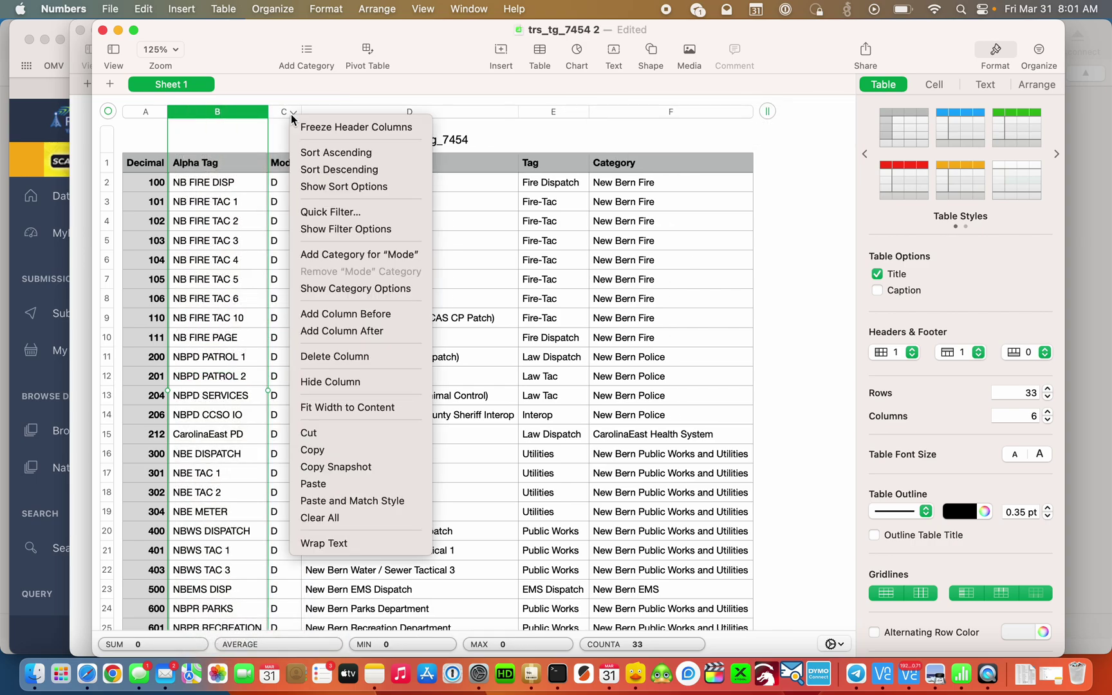
pyautogui.click(281, 112)
pyautogui.click(283, 114)
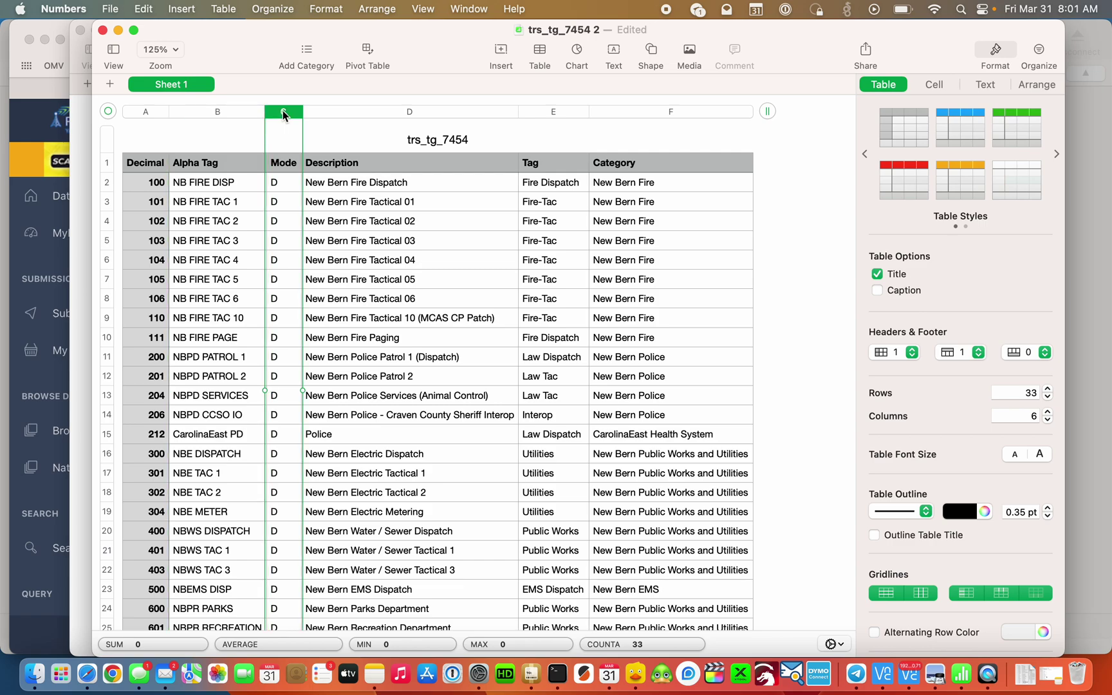
pyautogui.keyDown('shift'); pyautogui.click(358, 113); pyautogui.keyUp('shift')
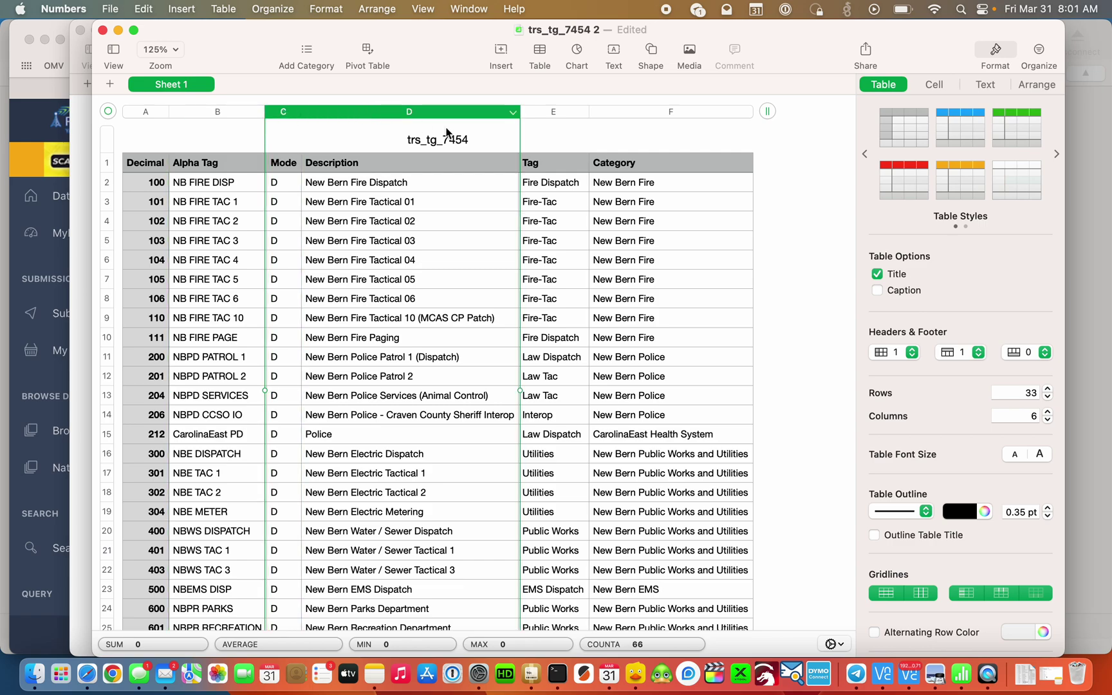
pyautogui.keyDown('shift'); pyautogui.click(551, 115); pyautogui.keyUp('shift')
pyautogui.keyDown('shift'); pyautogui.click(674, 111); pyautogui.keyUp('shift')
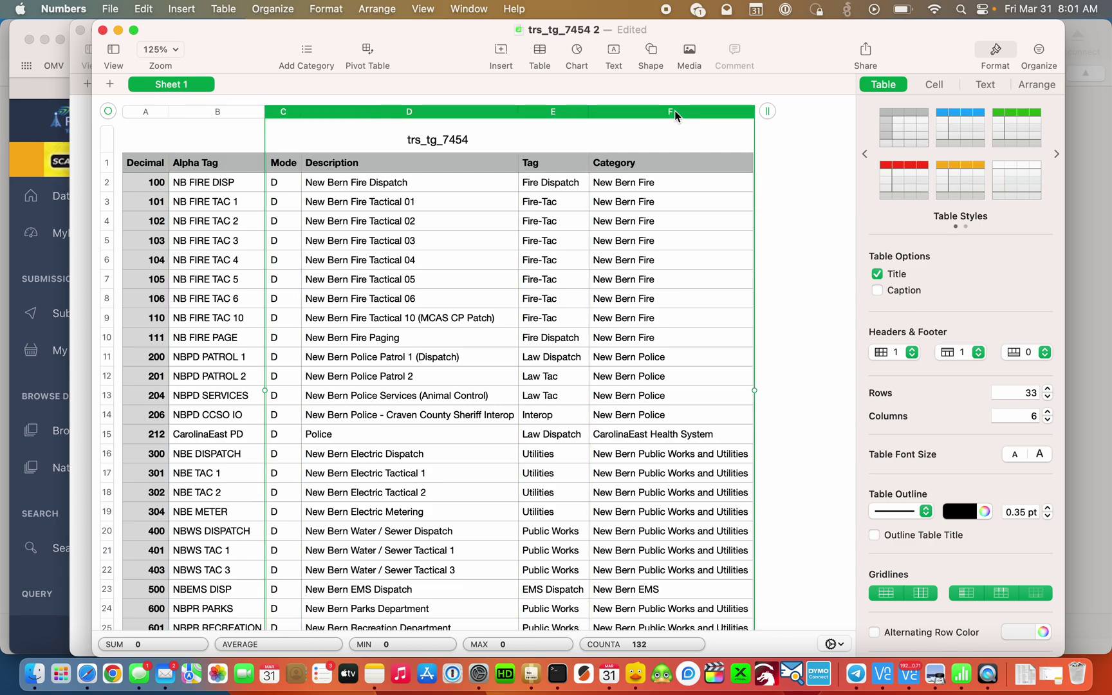
pyautogui.rightClick(396, 114)
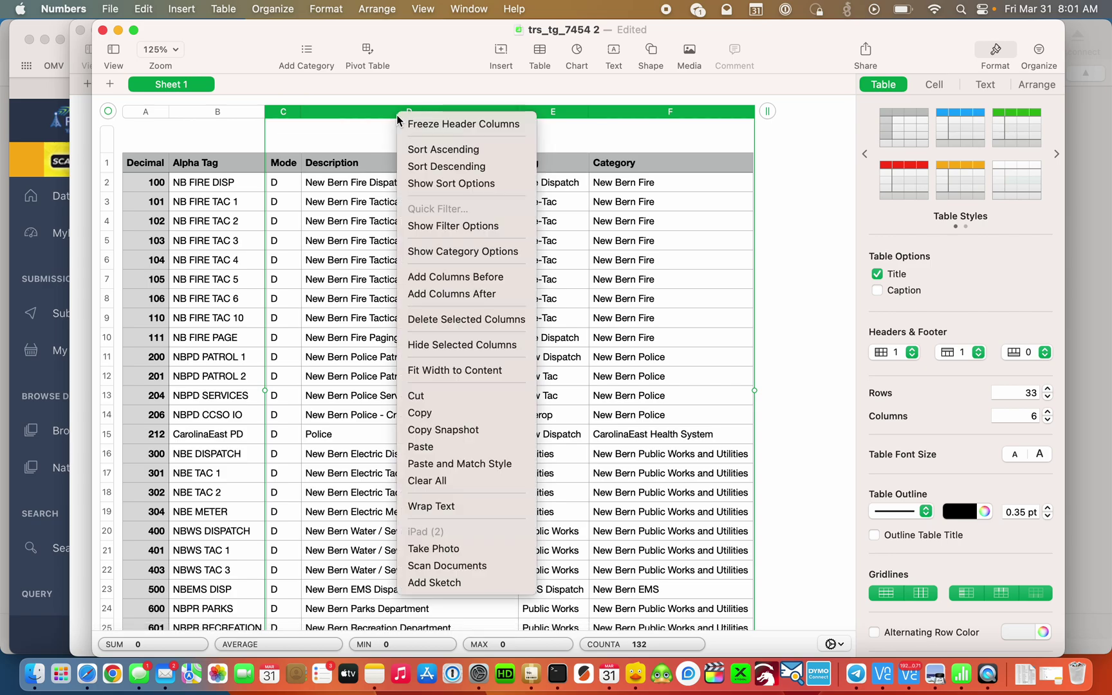
pyautogui.click(459, 319)
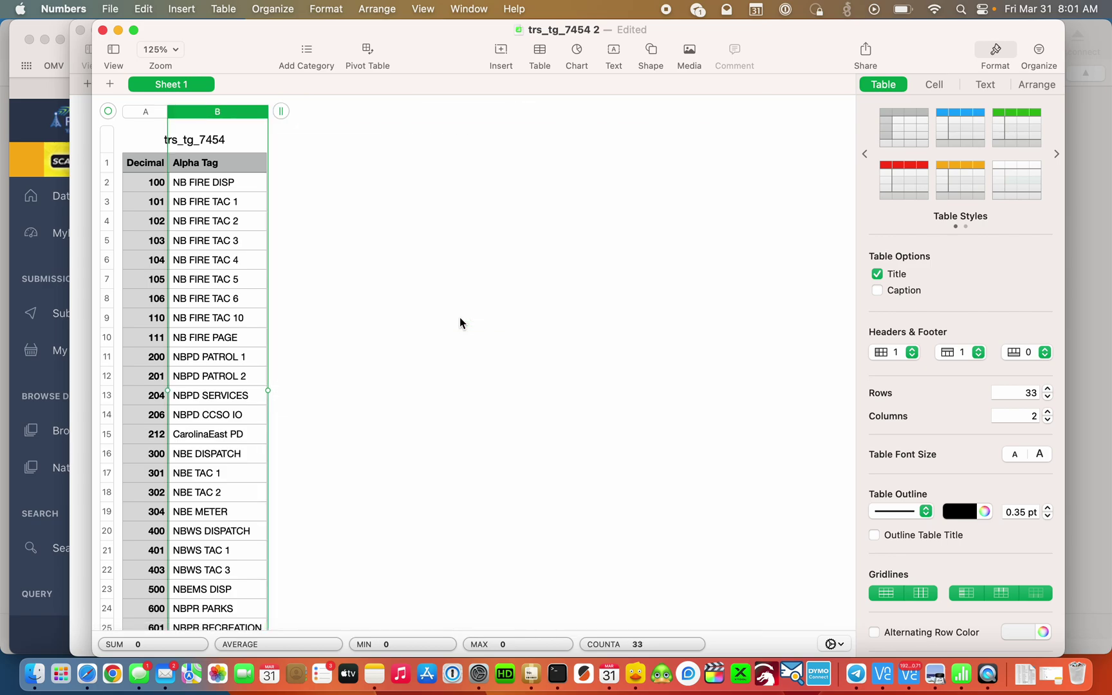
# Export the table as TSV named 'newbern' on the Desktop, replacing the existing file.
pyautogui.click(431, 240)
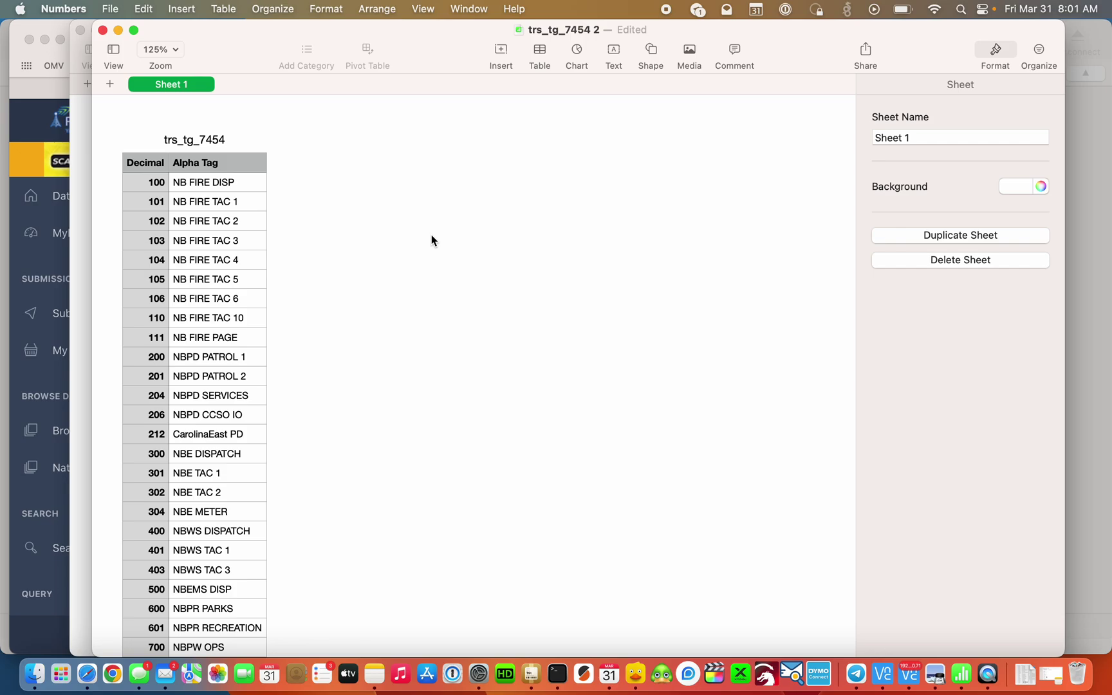
pyautogui.click(110, 9)
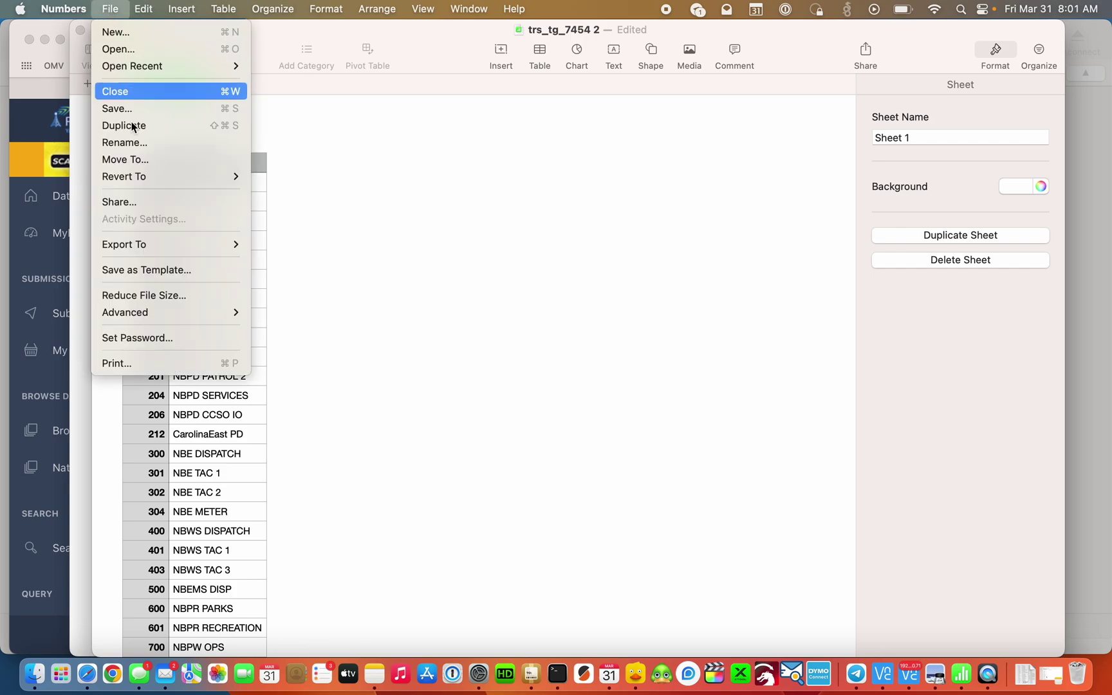
pyautogui.moveTo(171, 249)
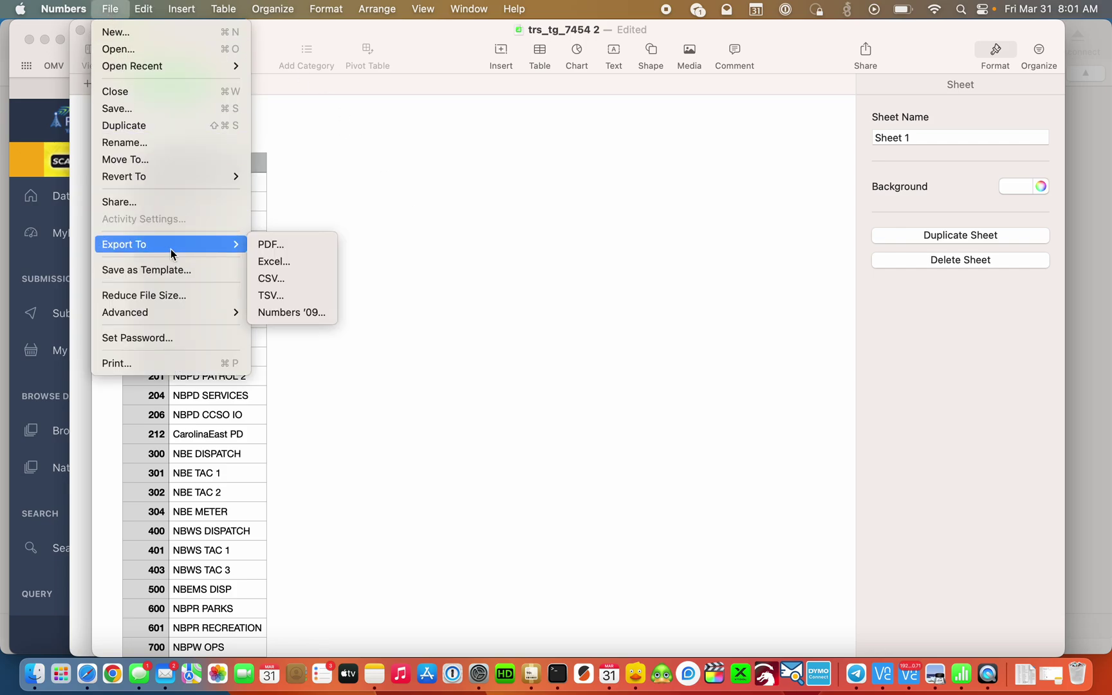
pyautogui.click(320, 300)
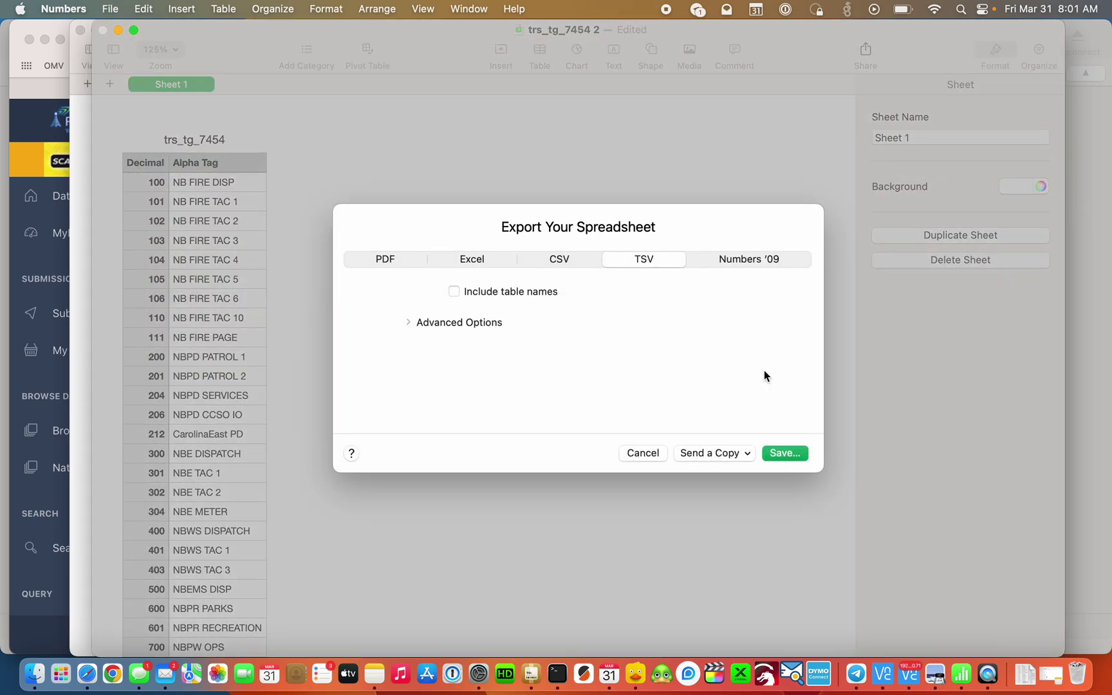
pyautogui.click(790, 454)
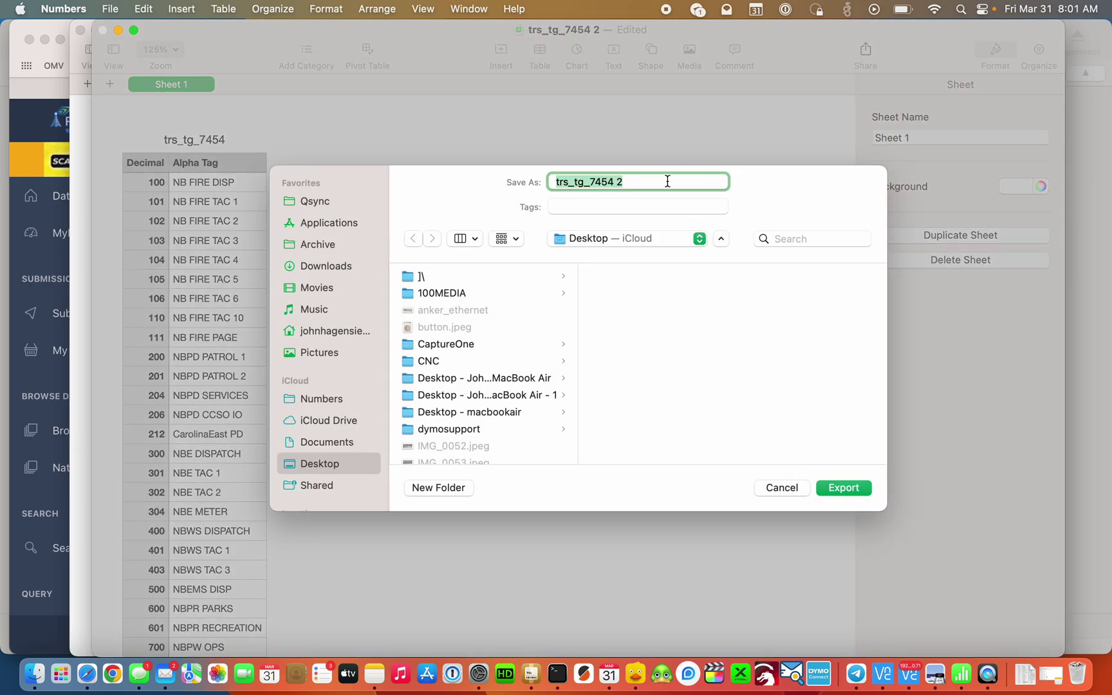
pyautogui.write('newbern')
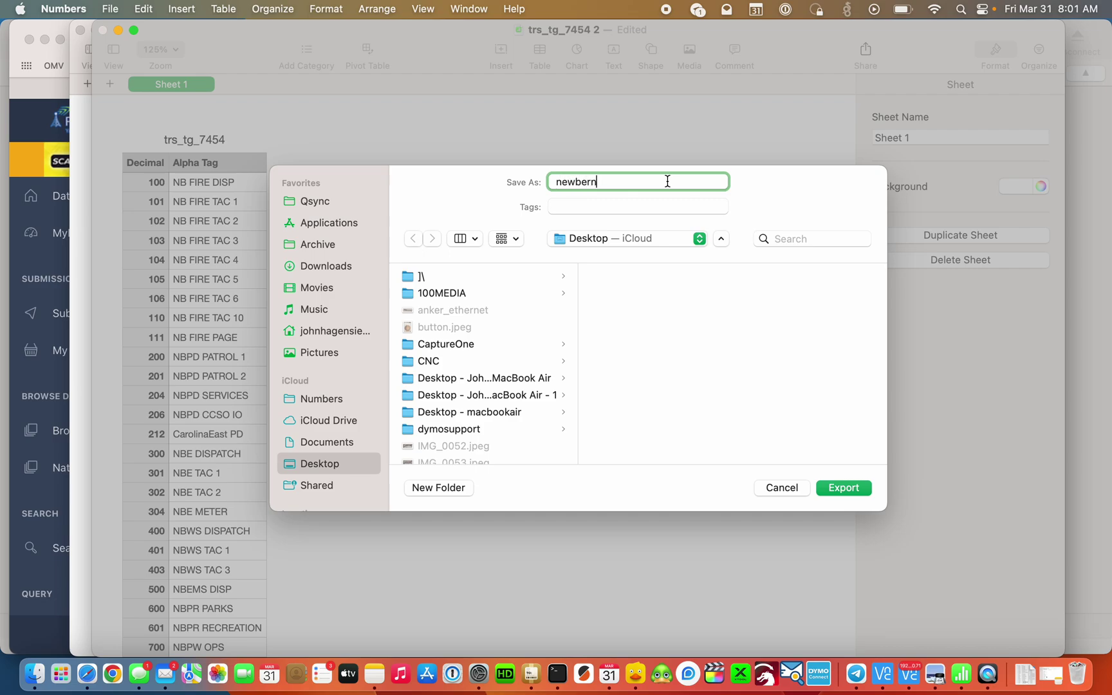
pyautogui.click(847, 489)
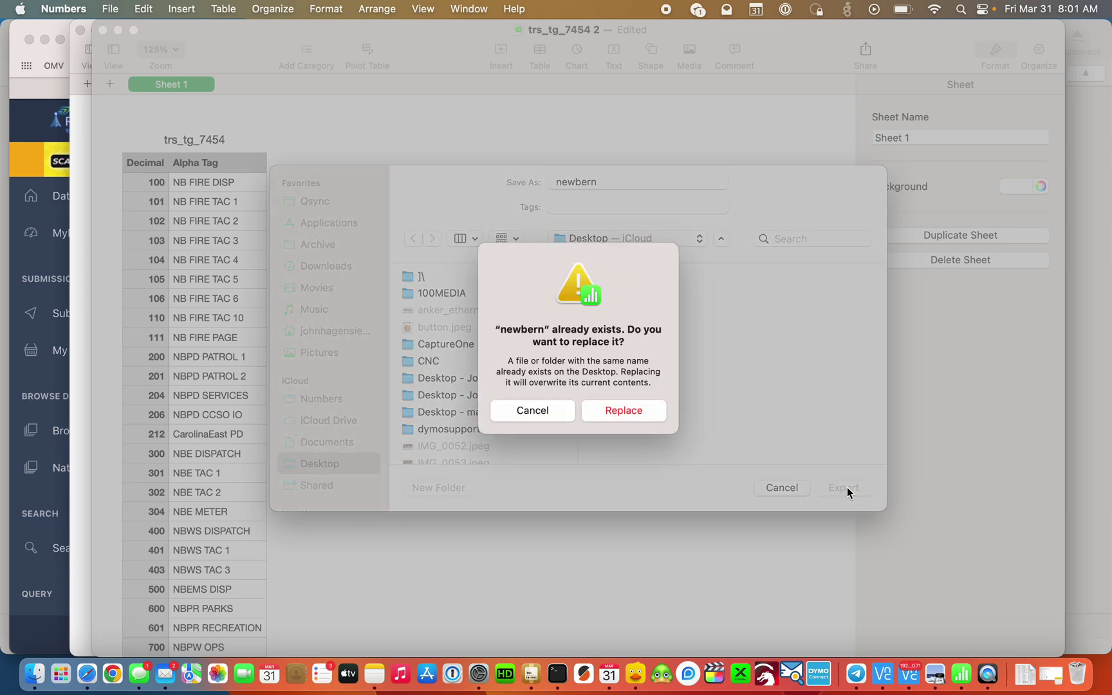
pyautogui.click(618, 415)
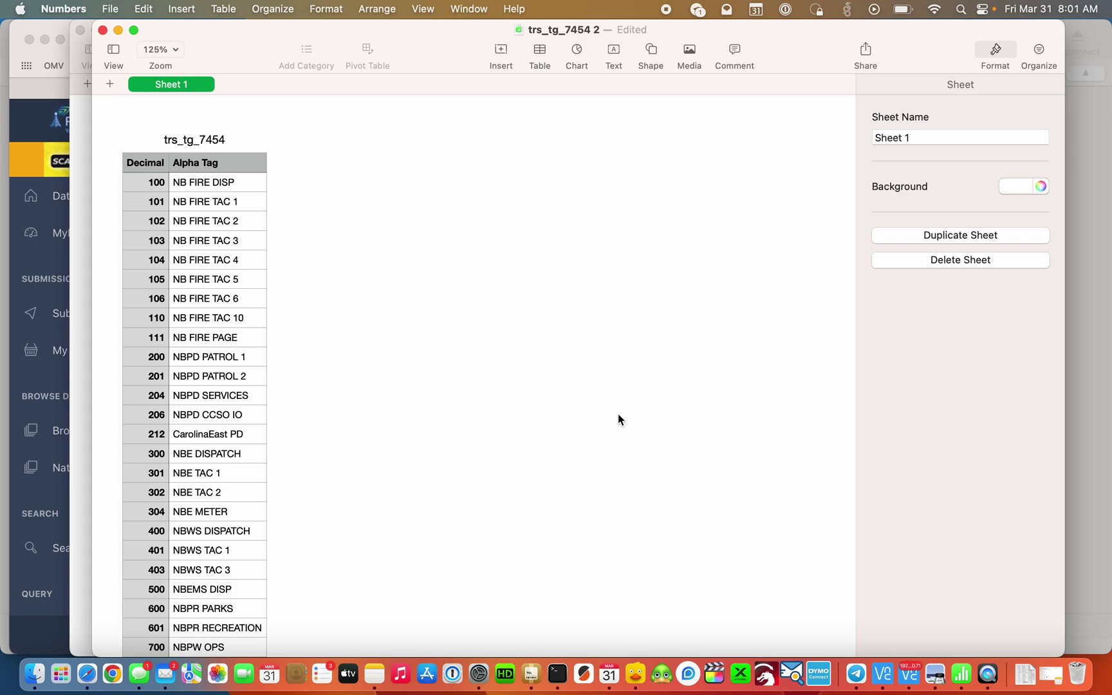
# In Cyberduck, open an SFTP connection to 192.168.20.71, entering the server's username.
pyautogui.click(640, 676)
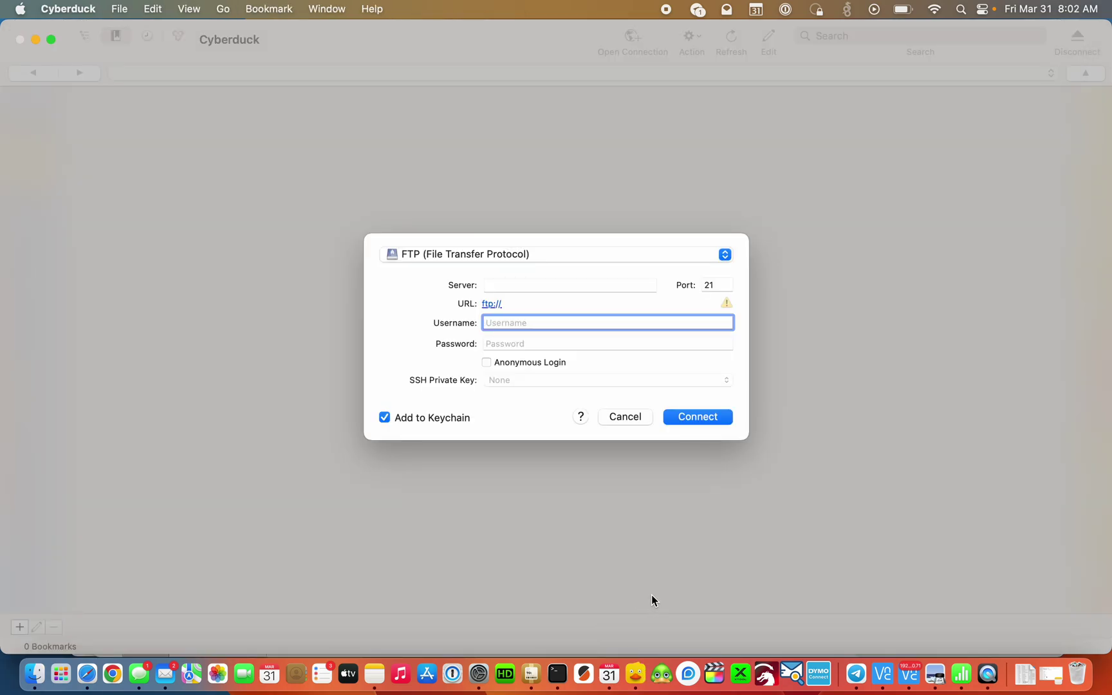
pyautogui.click(617, 257)
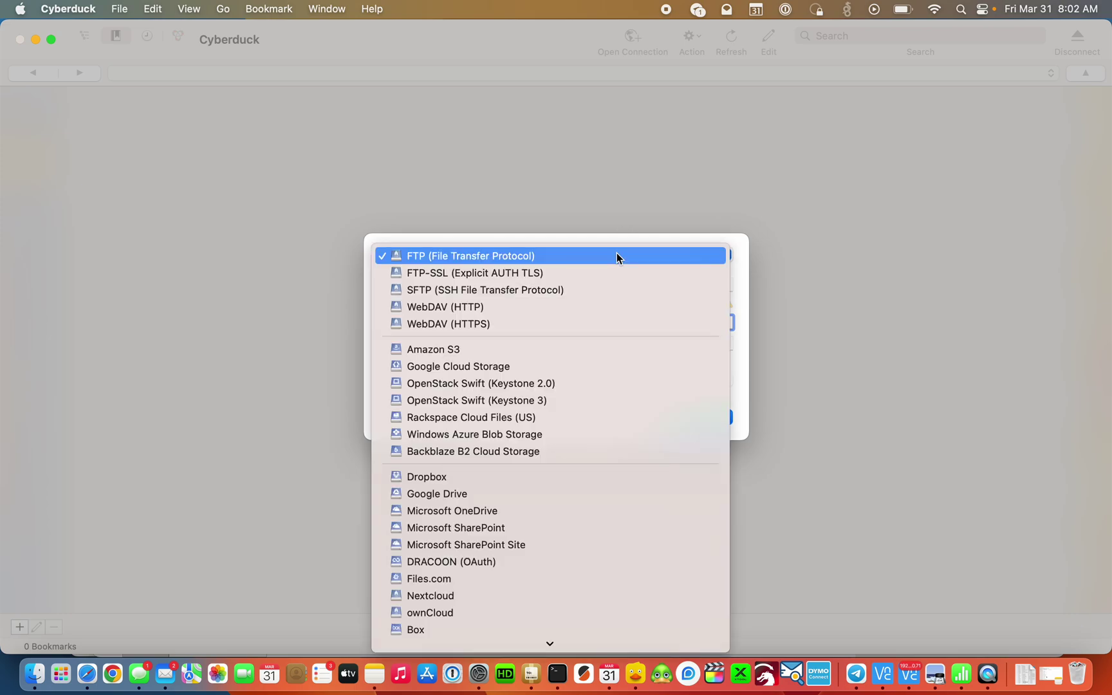
pyautogui.click(586, 291)
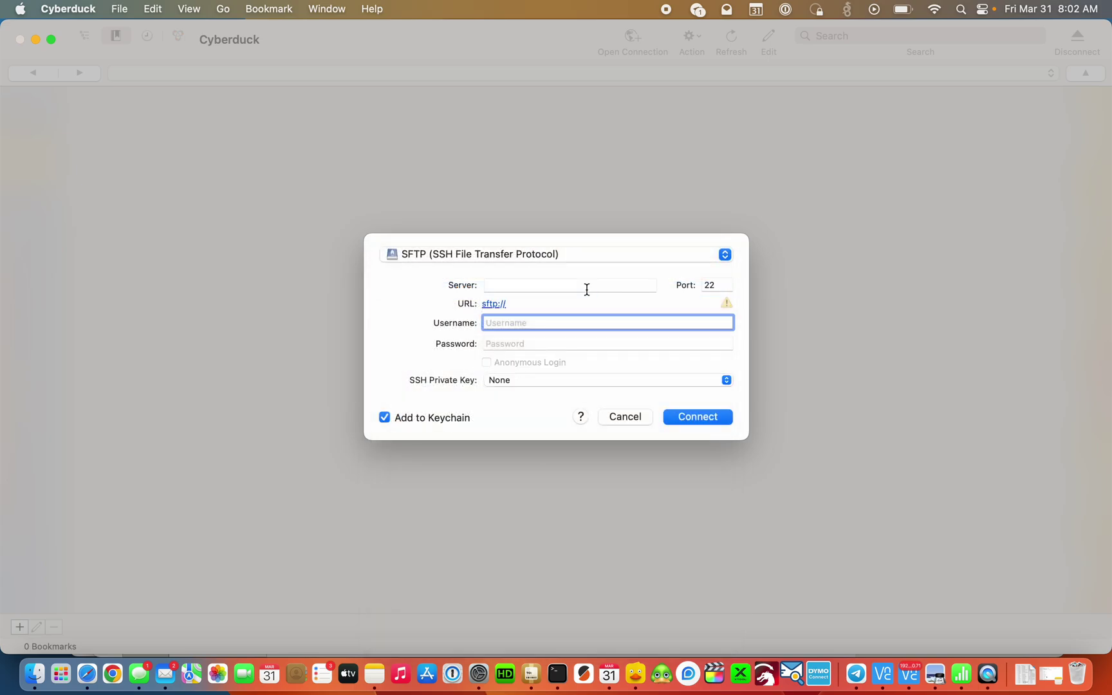
pyautogui.click(542, 283)
pyautogui.write('1')
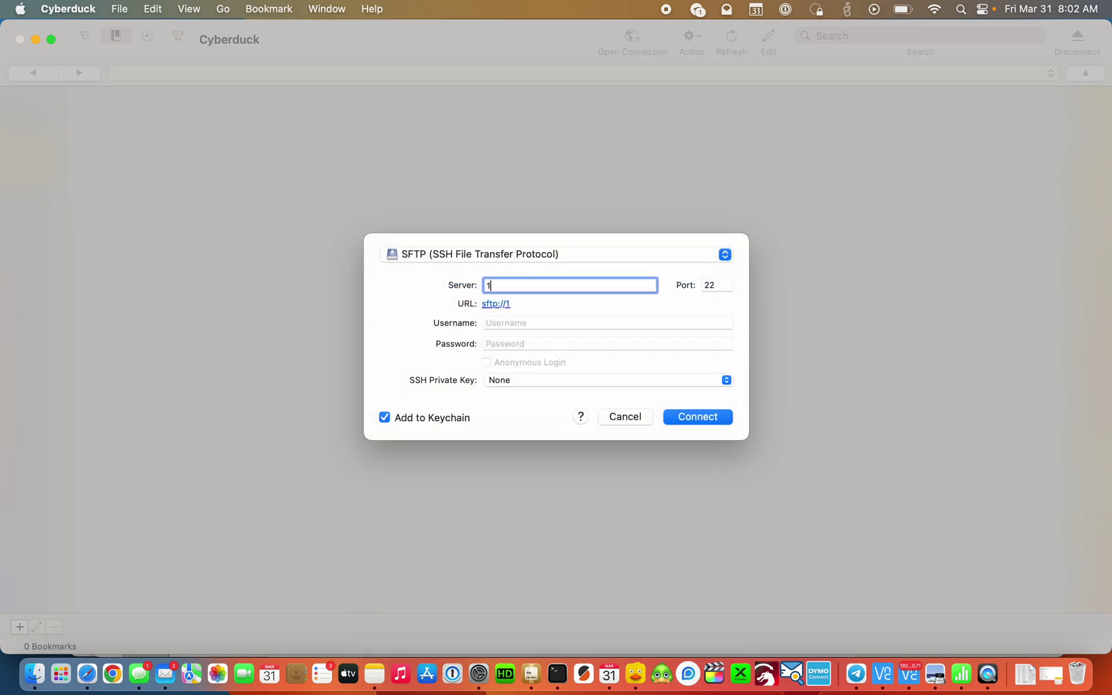
pyautogui.write('92.168.20.71')
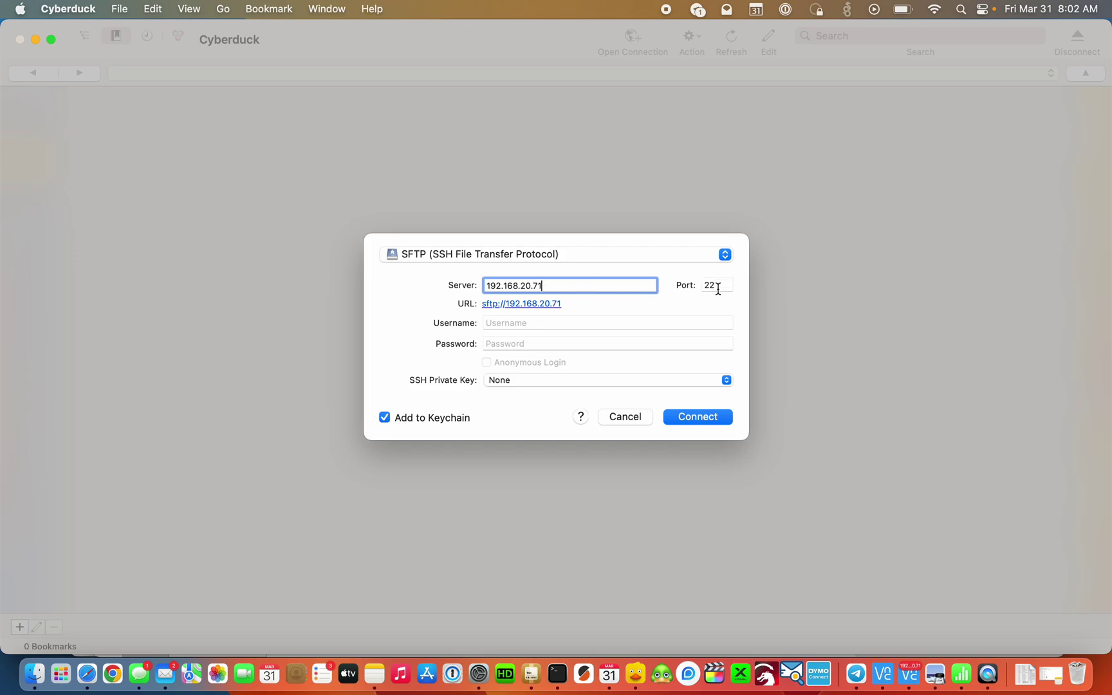
pyautogui.click(527, 322)
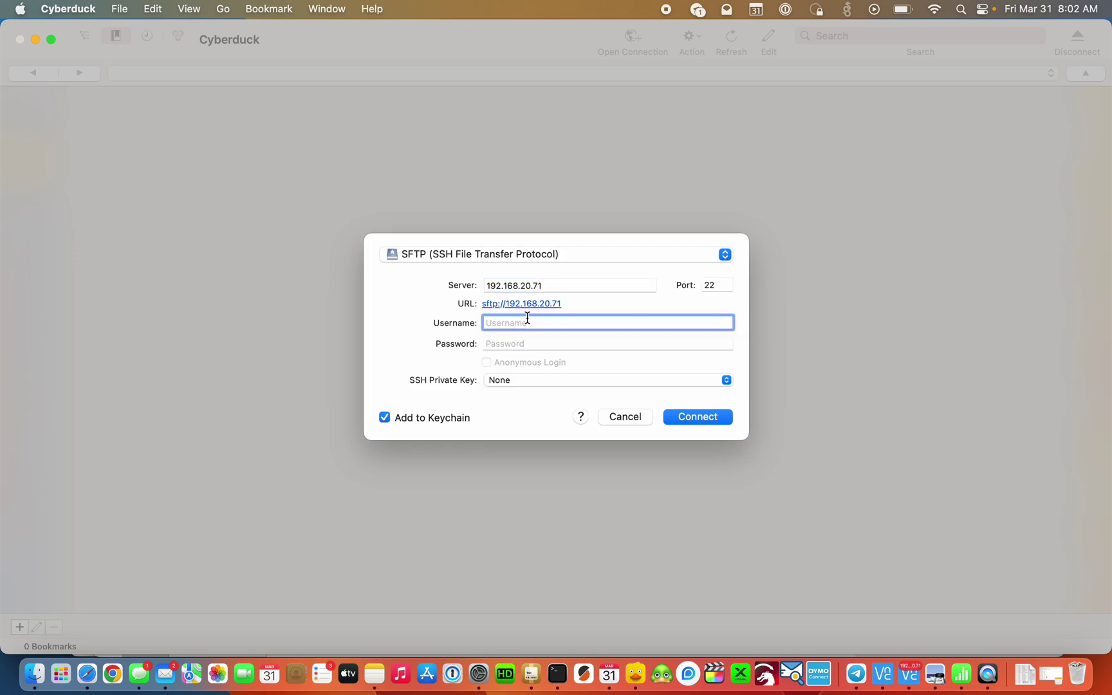
pyautogui.write('pi')
pyautogui.click(702, 417)
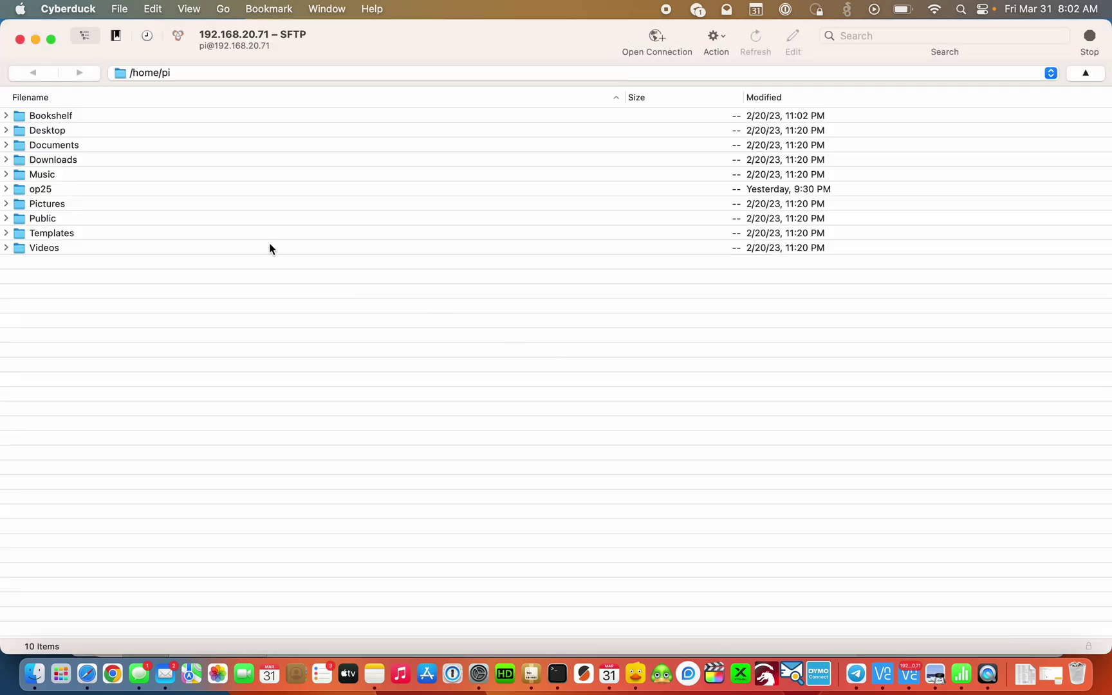
# Expand op25, the nested op25 and gr-op25_repeater, then open the apps folder.
pyautogui.click(5, 189)
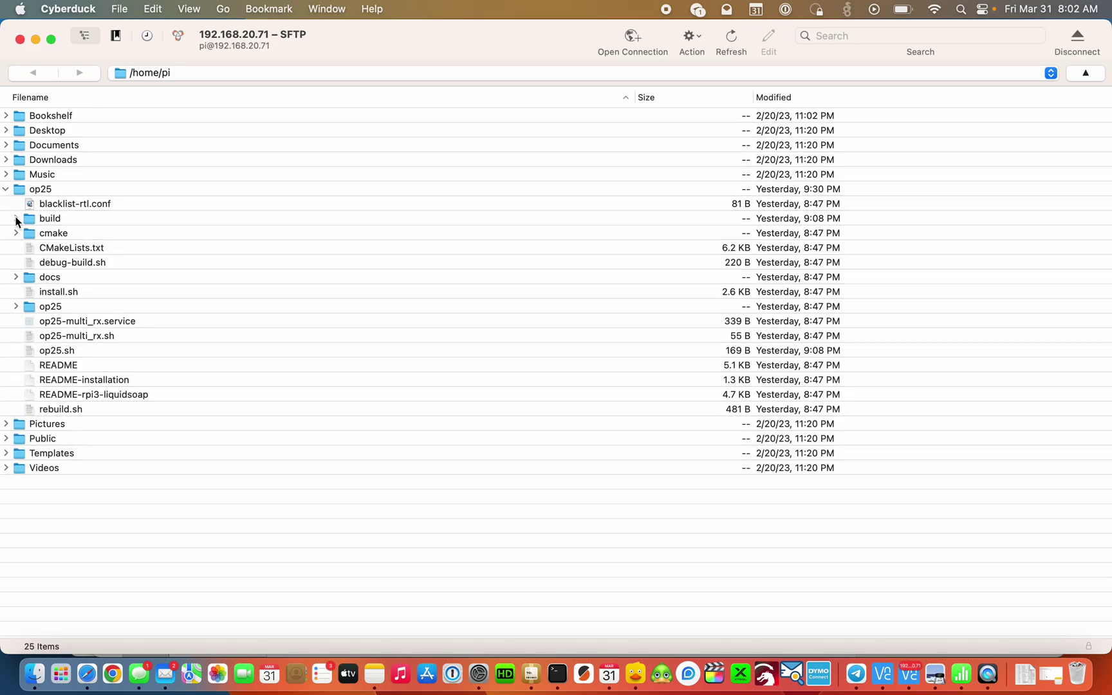
pyautogui.click(16, 307)
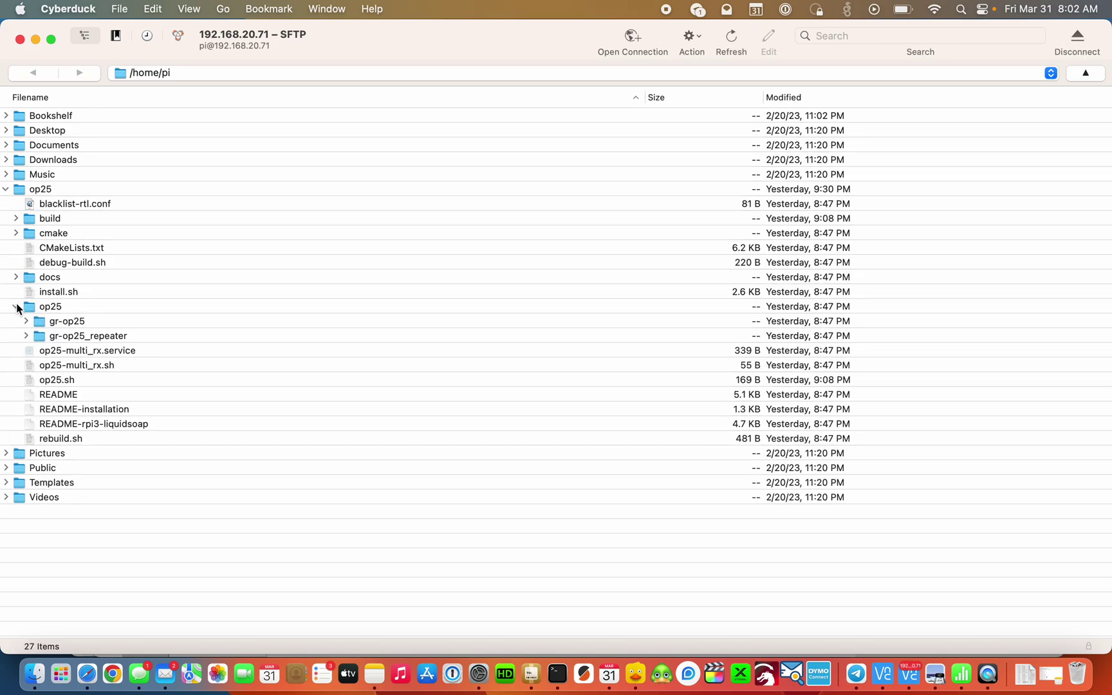
pyautogui.click(25, 337)
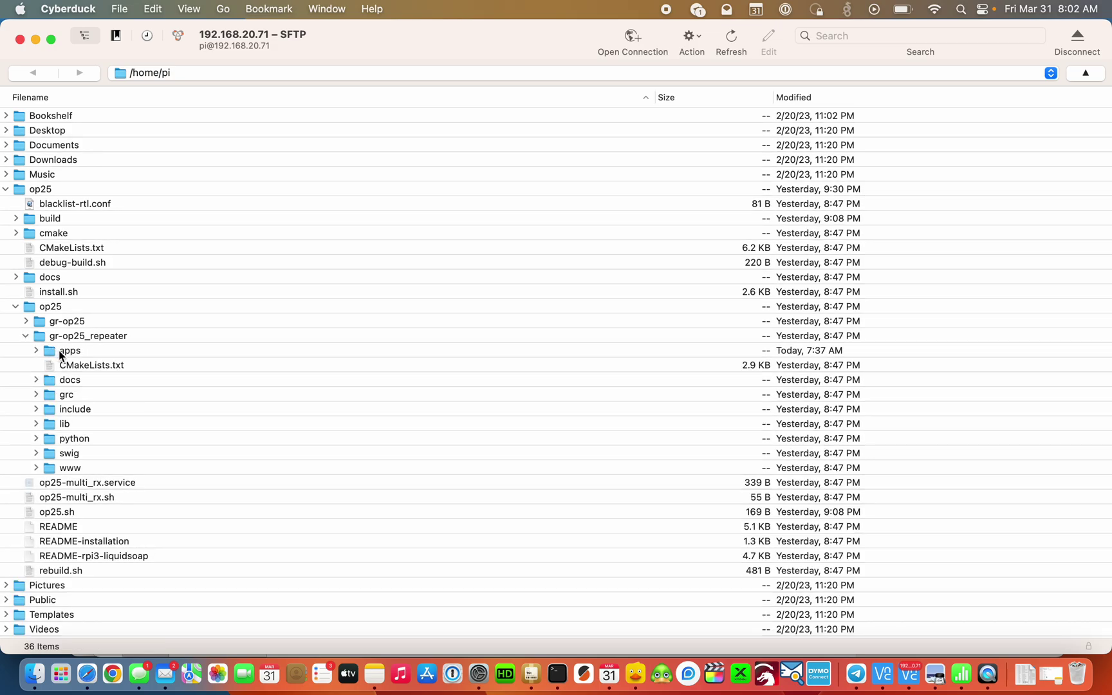
pyautogui.doubleClick(59, 350)
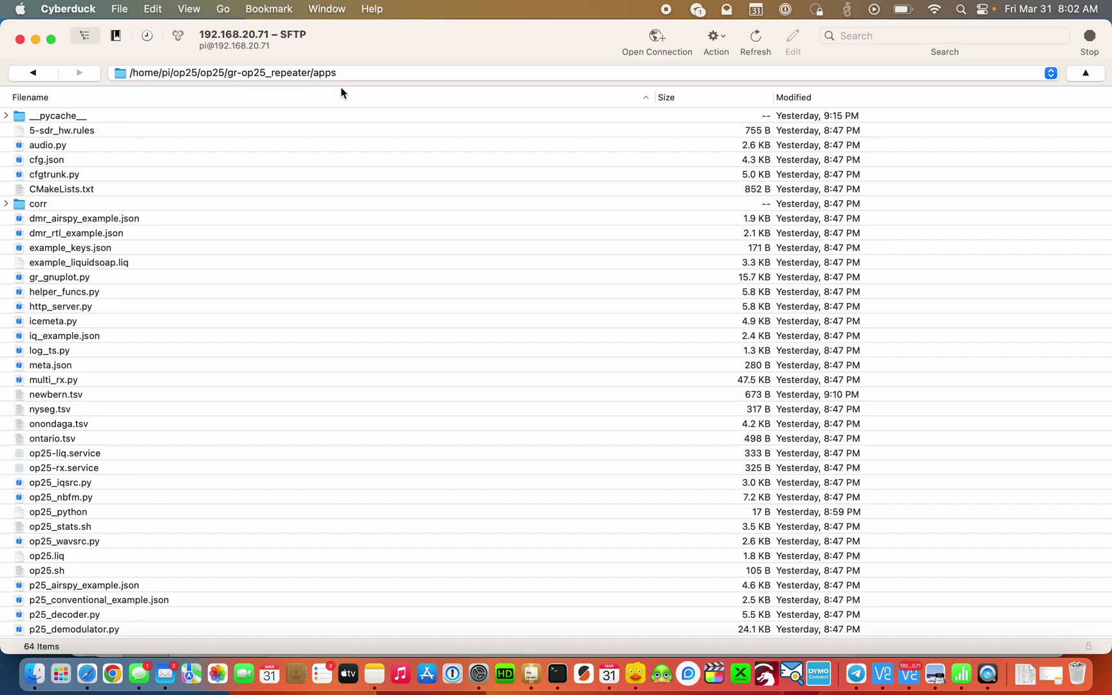
# Start an upload into apps and pick the 605-byte newbern TSV file from the Desktop.
pyautogui.click(724, 36)
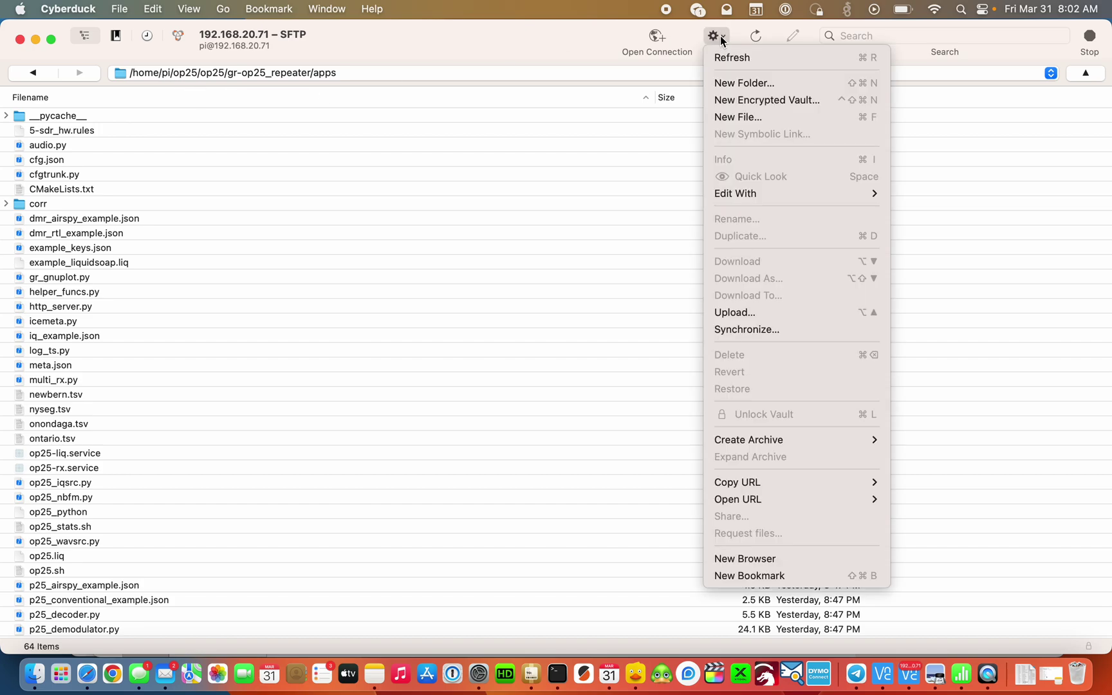
pyautogui.click(768, 313)
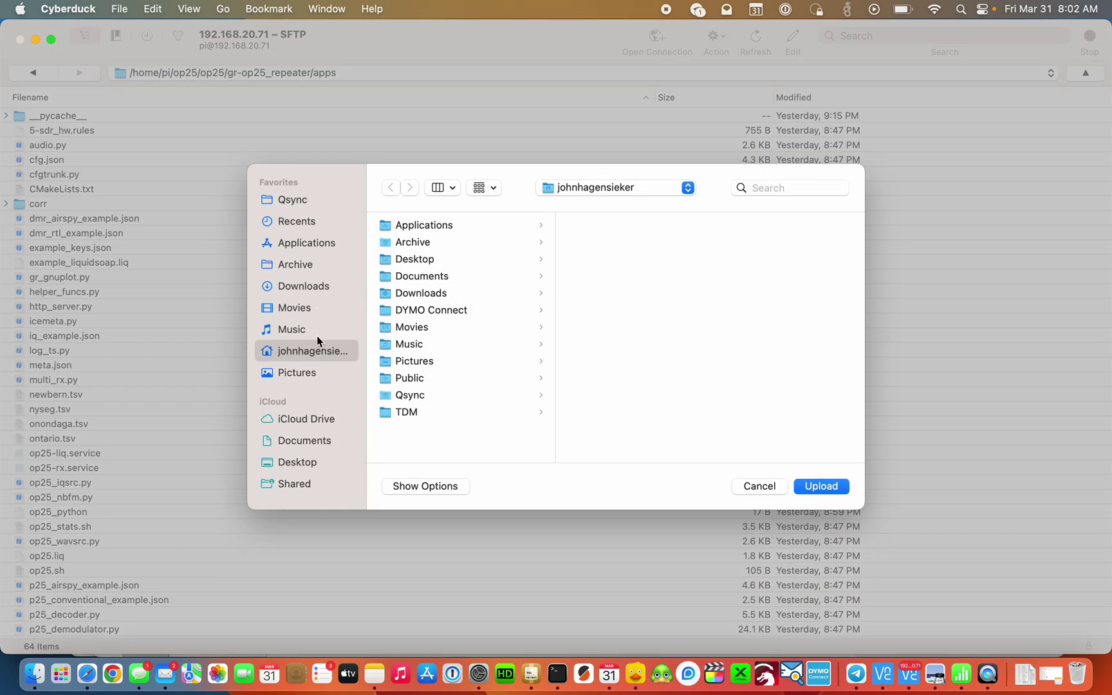
pyautogui.click(326, 461)
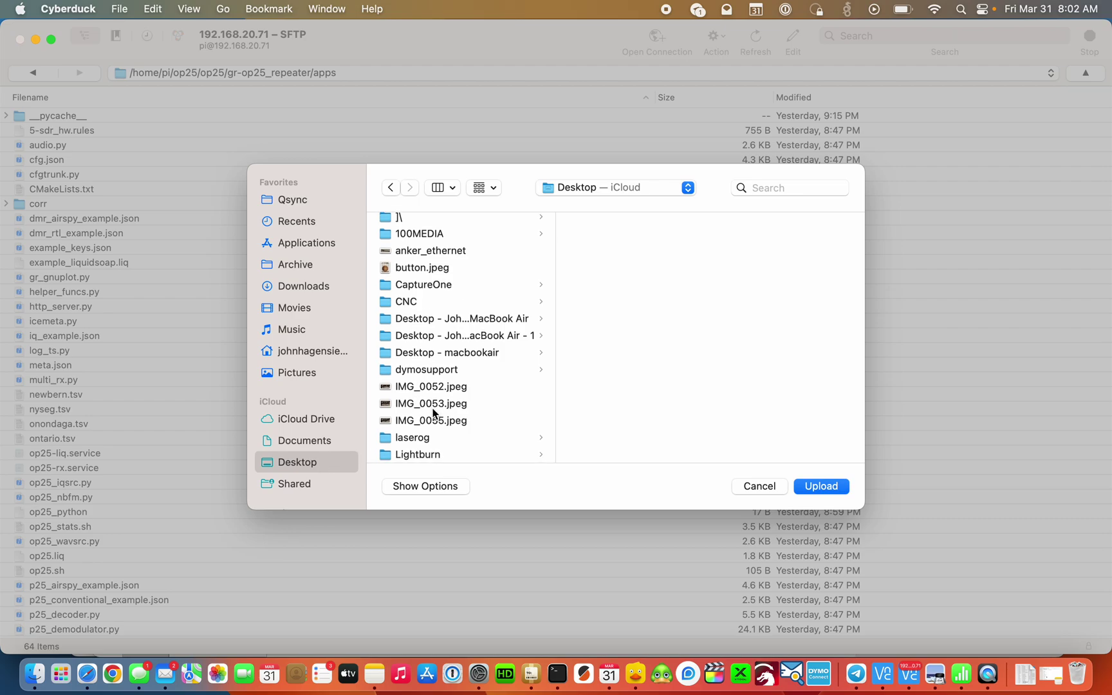
pyautogui.scroll(-4, 433, 413)
pyautogui.scroll(-3, 433, 413)
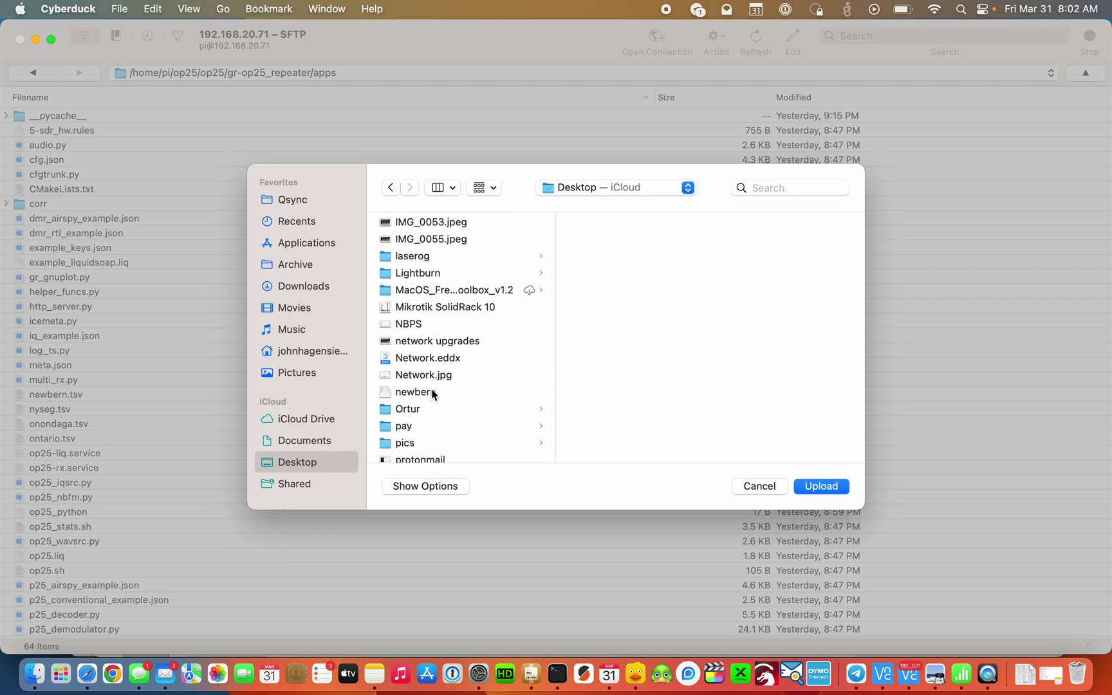
pyautogui.click(433, 392)
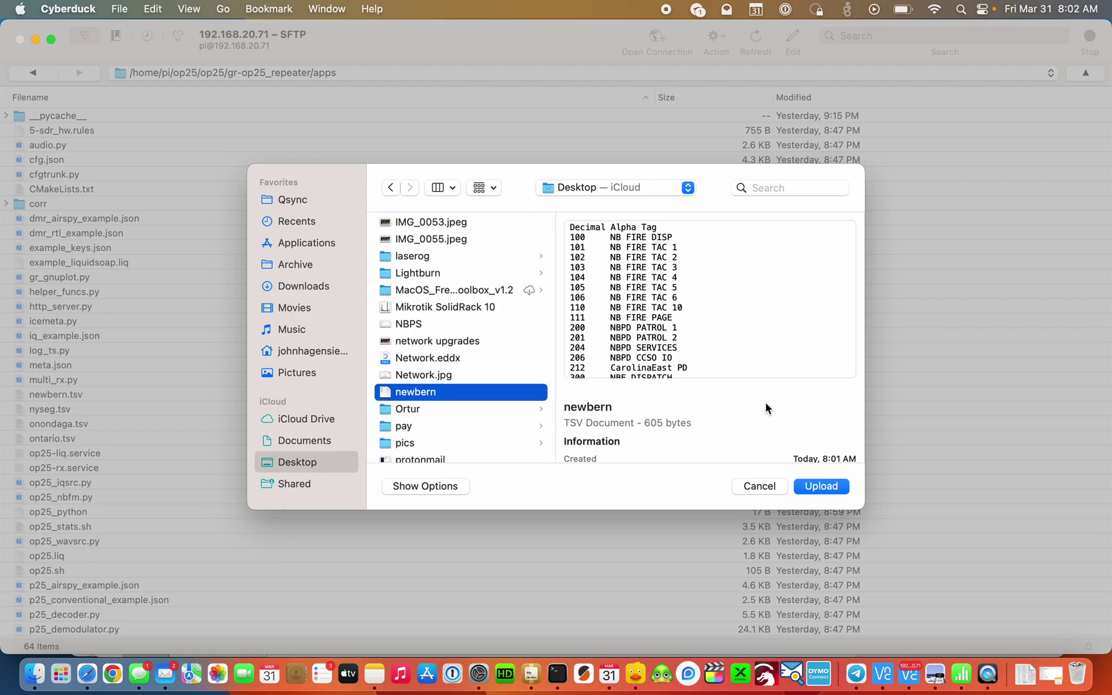